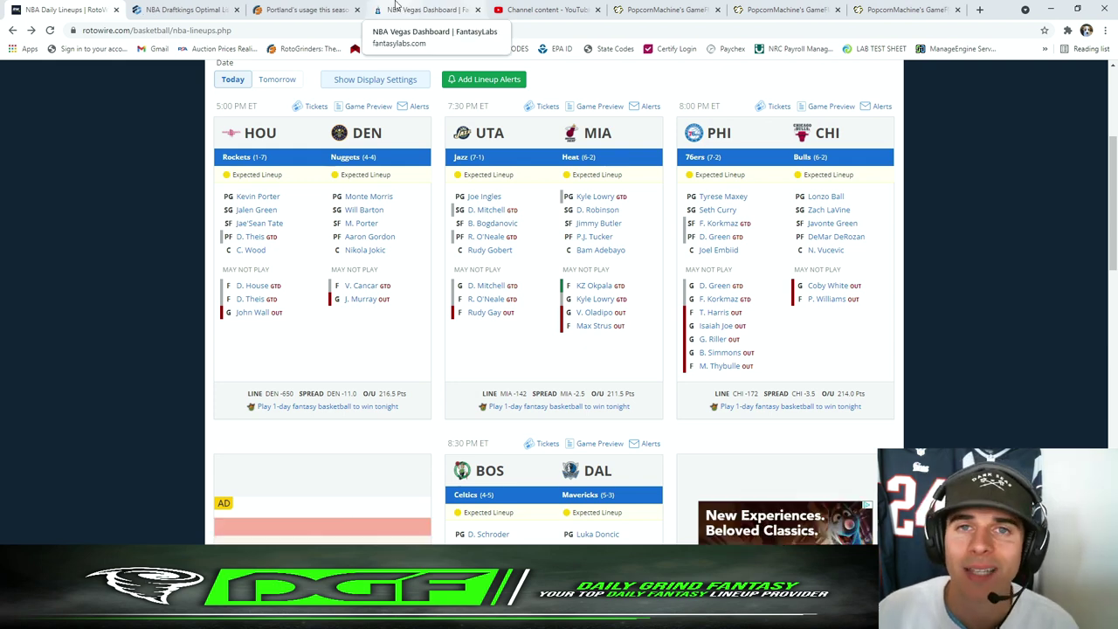
Open the FantasyLabs NBA Vegas dashboard and review the implied scores, spreads and over/unders for the 7:30 PM ET slate
left_click(395, 9)
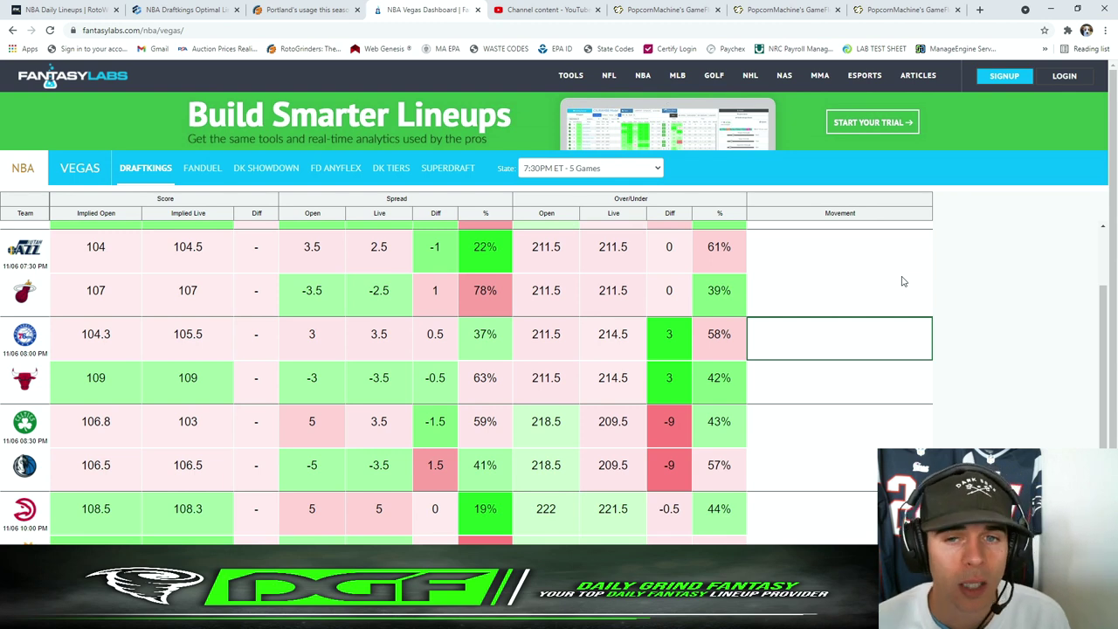
scroll(1012, 378, "down", 1)
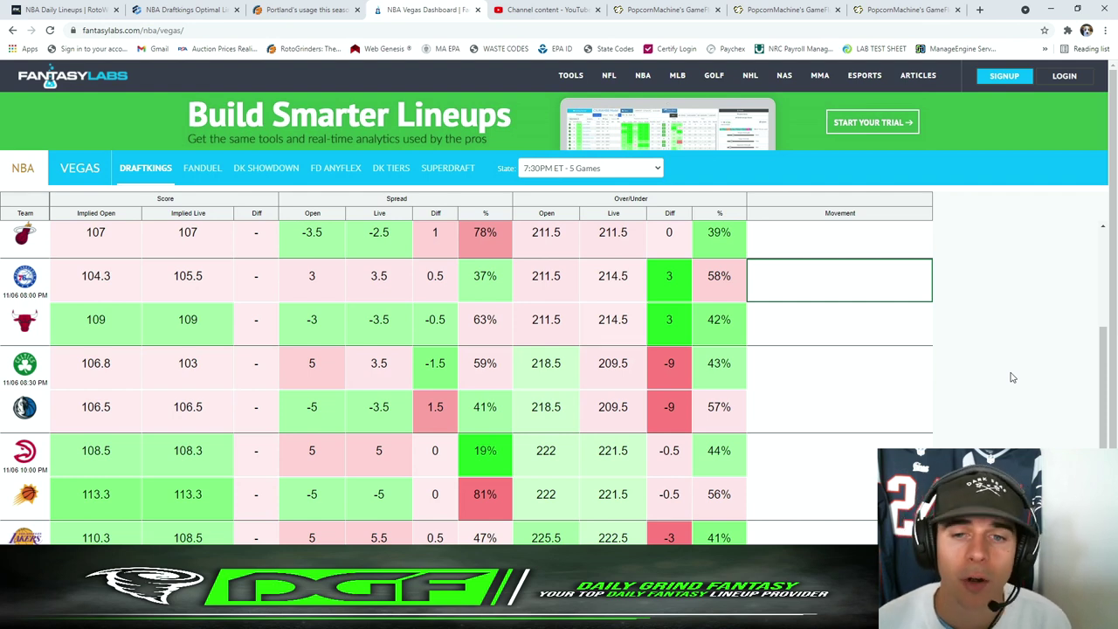
scroll(1005, 409, "down", 1)
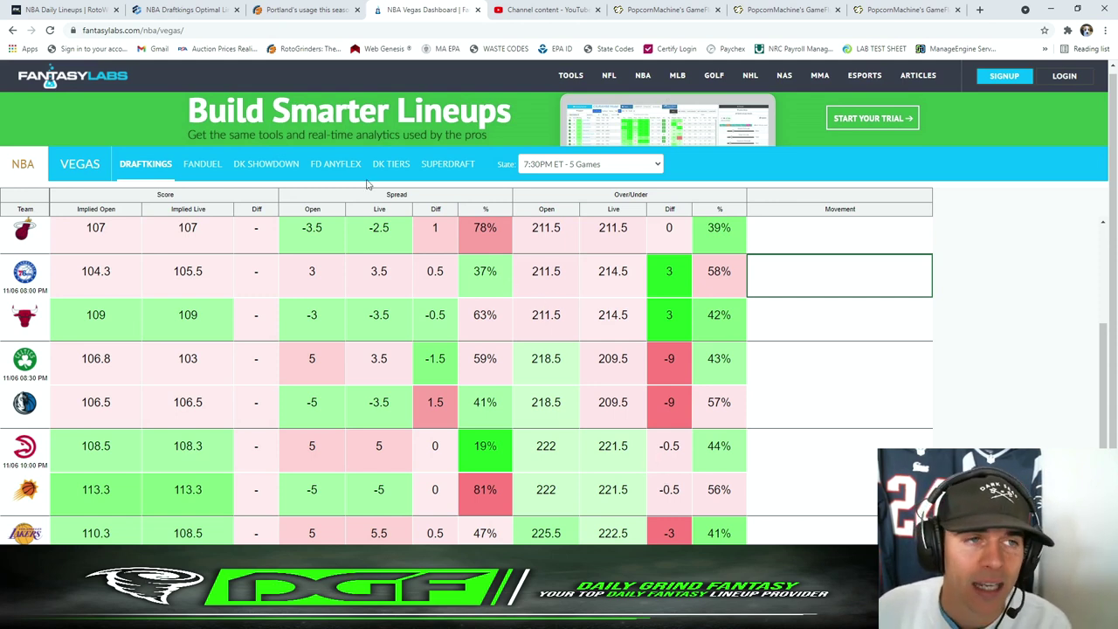
Return to the RotoWire NBA lineups and review the expected starters and injury statuses for all of today's games
left_click(110, 6)
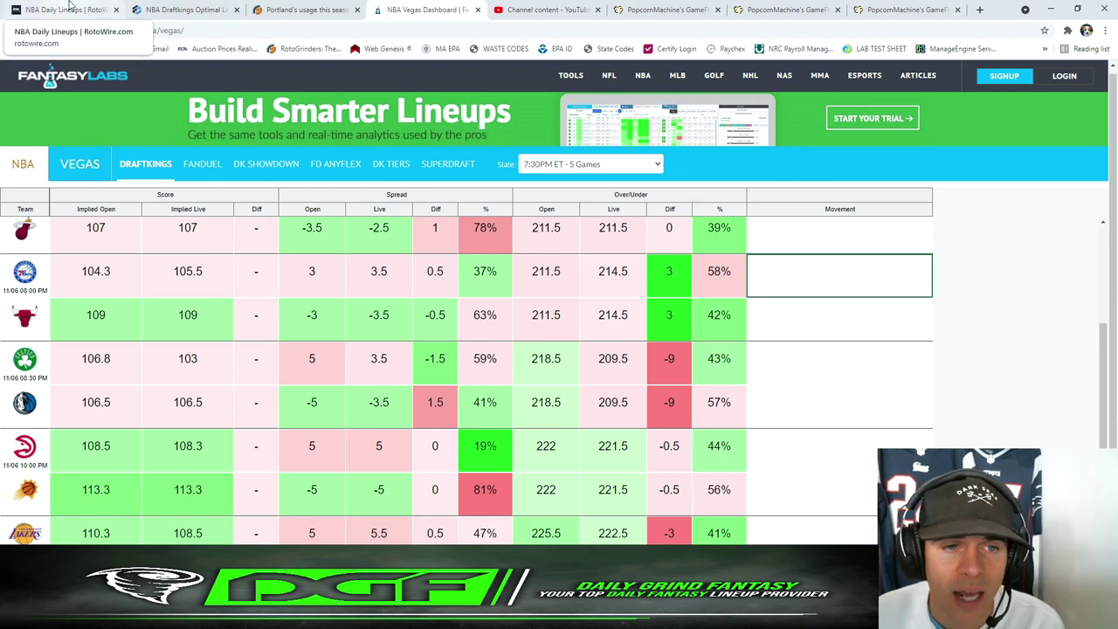
mouse_move(230, 254)
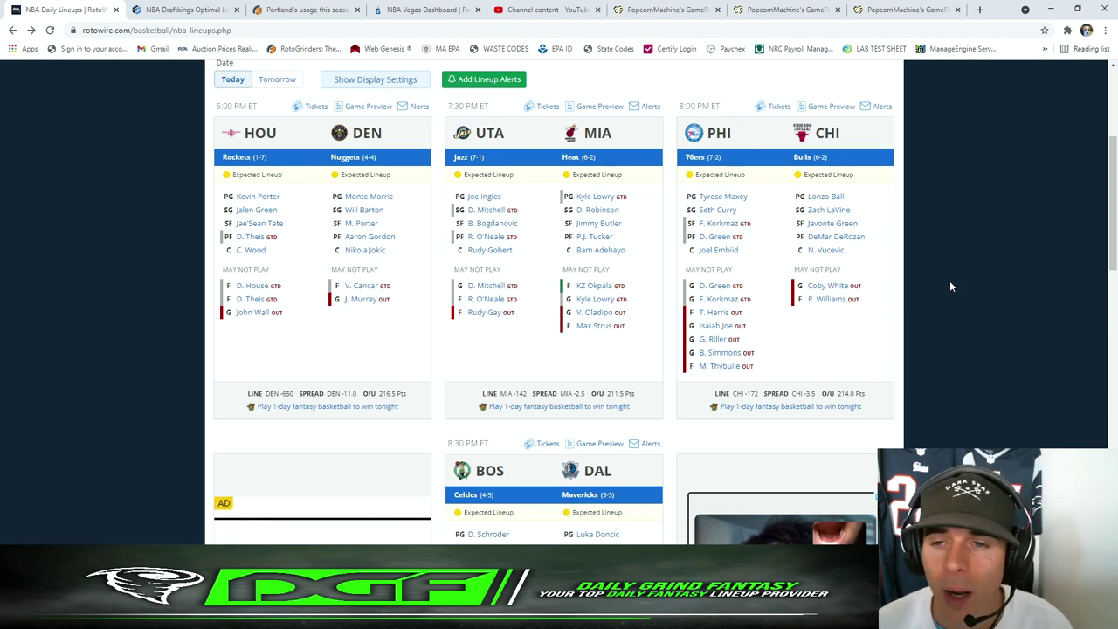
scroll(951, 283, "down", 3)
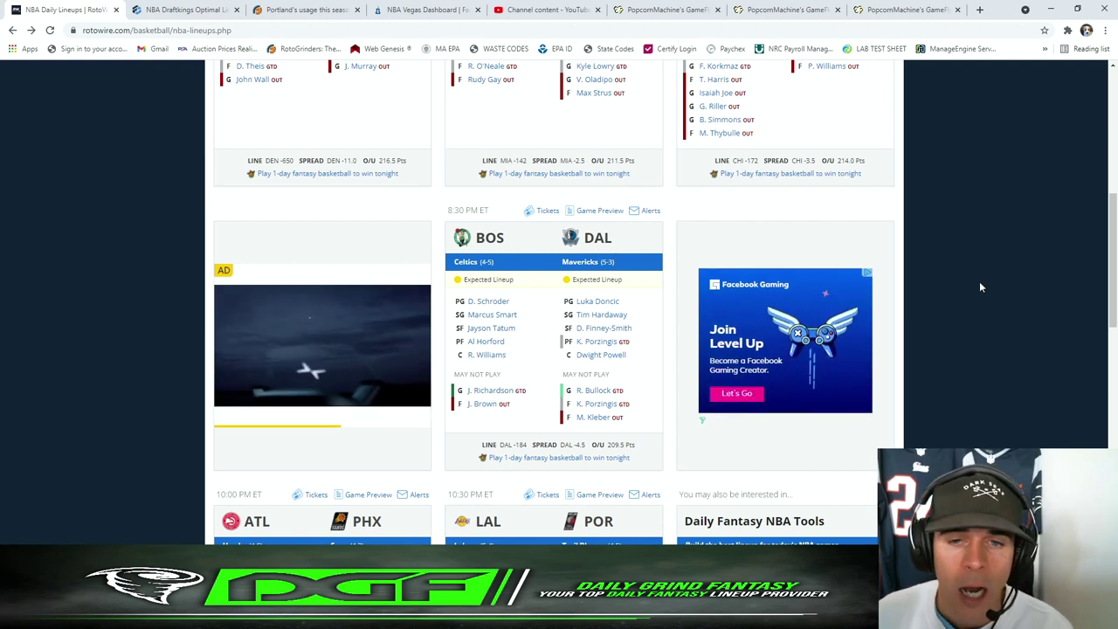
scroll(980, 282, "down", 3)
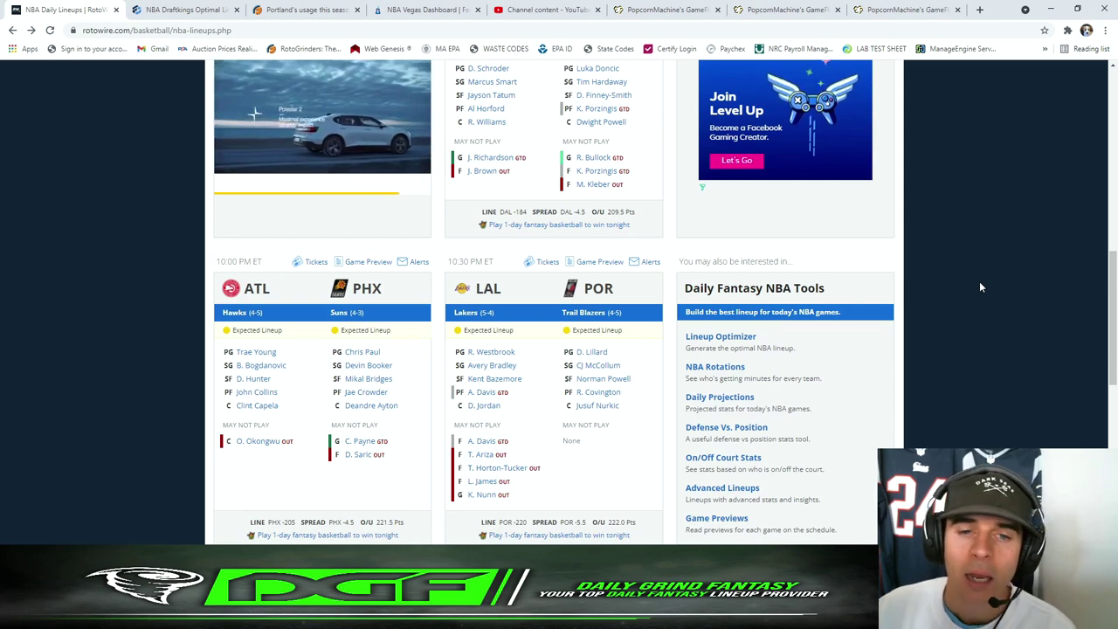
scroll(980, 287, "up", 4)
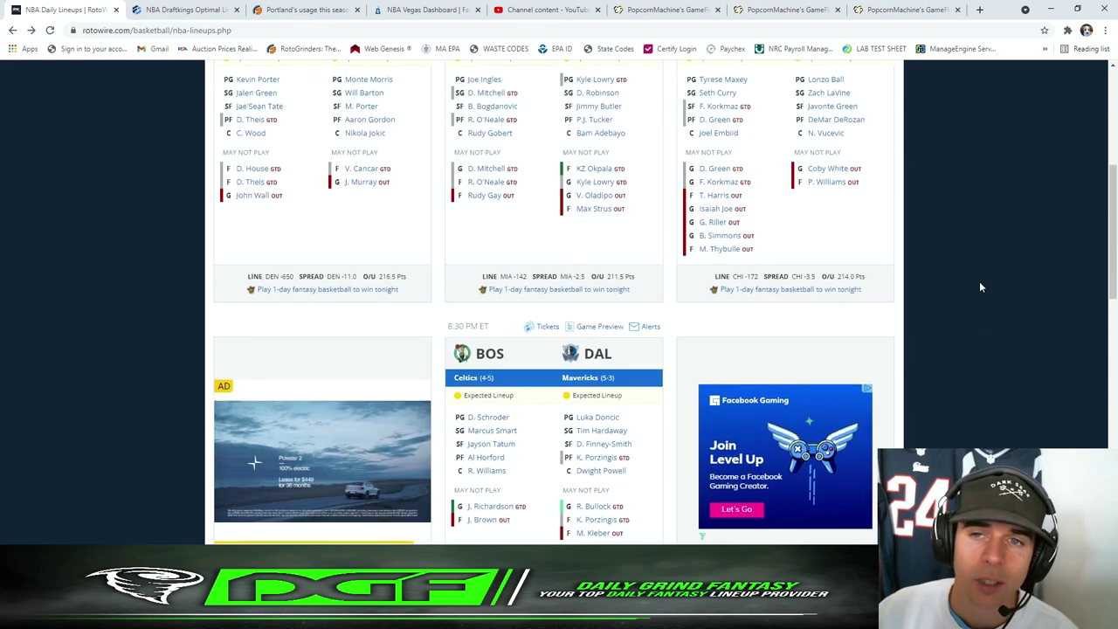
scroll(355, 358, "up", 3)
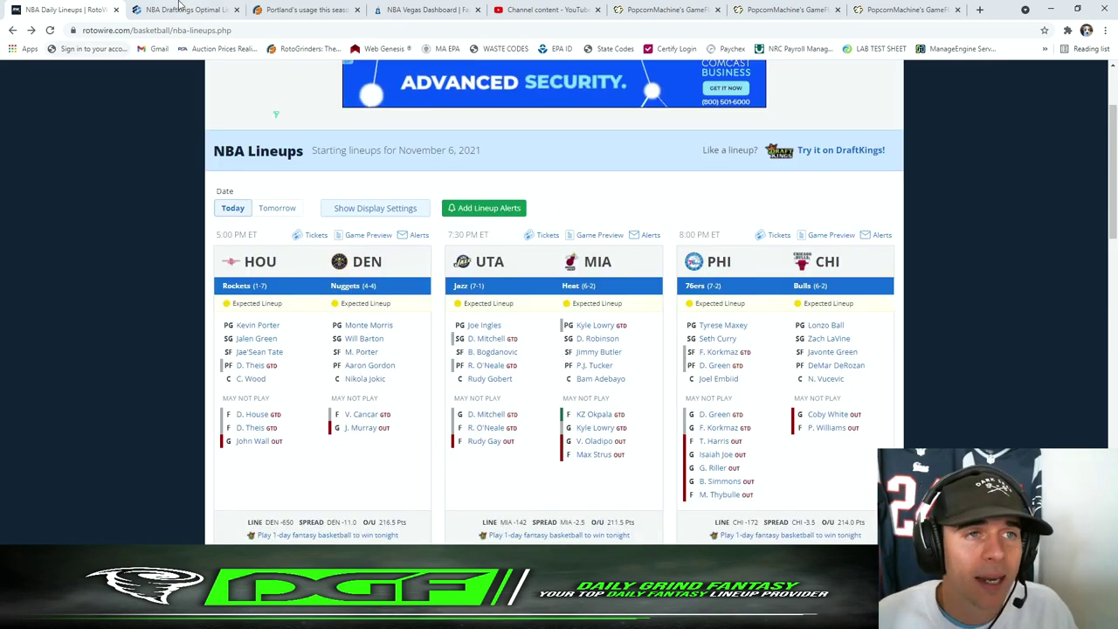
Sort FantasyCruncher's DraftKings player list by highest projected ownership and filter it to Utah players only
left_click(149, 9)
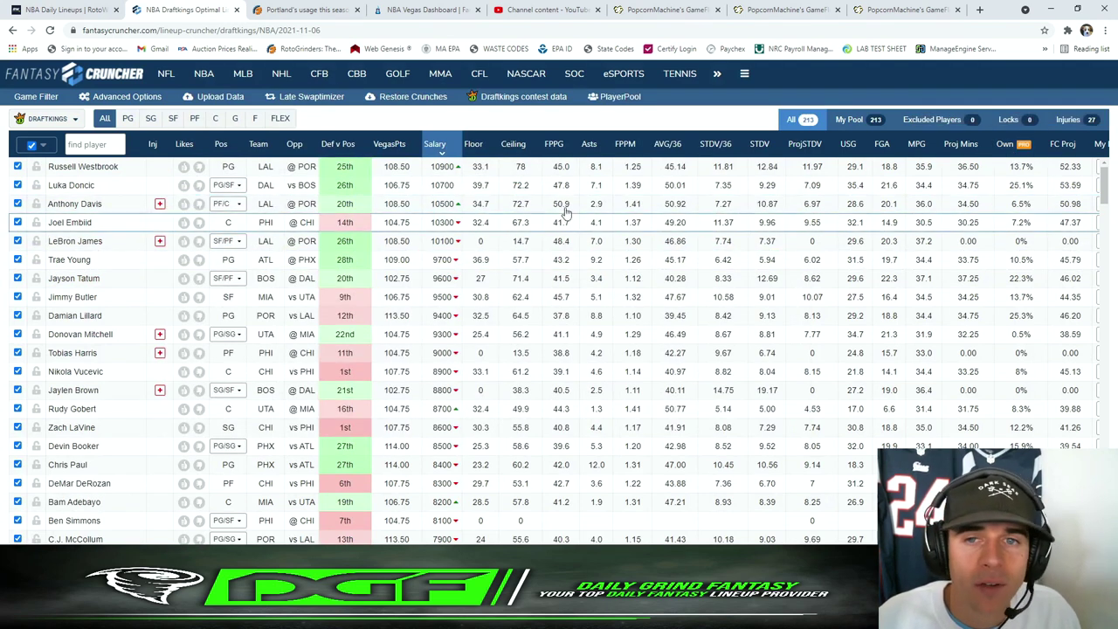
left_click(1005, 144)
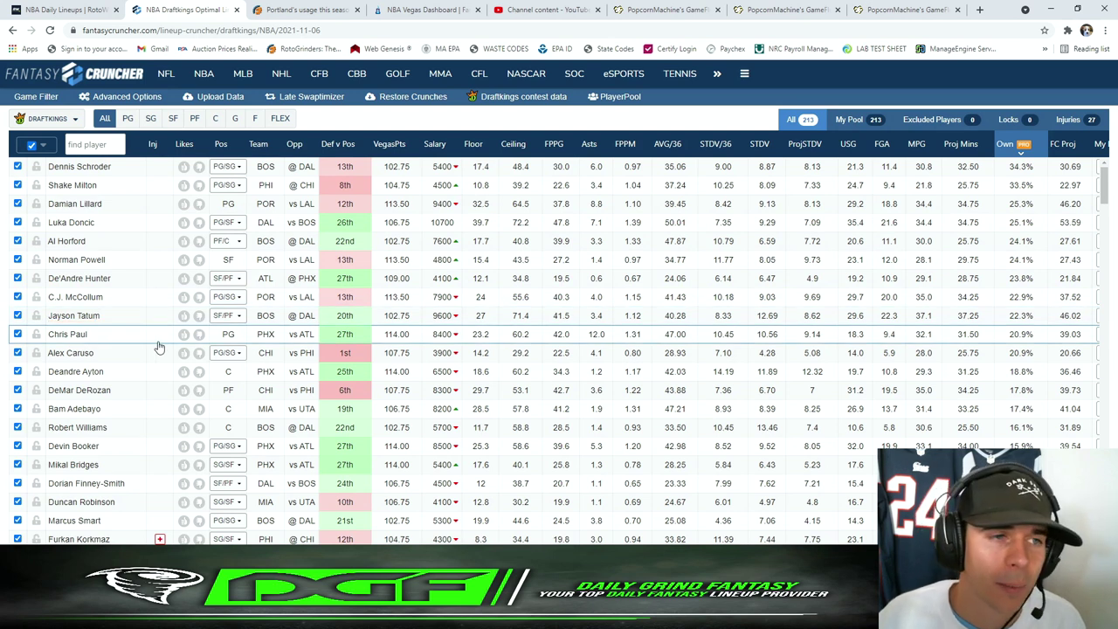
left_click(36, 96)
left_click(126, 117)
left_click(54, 168)
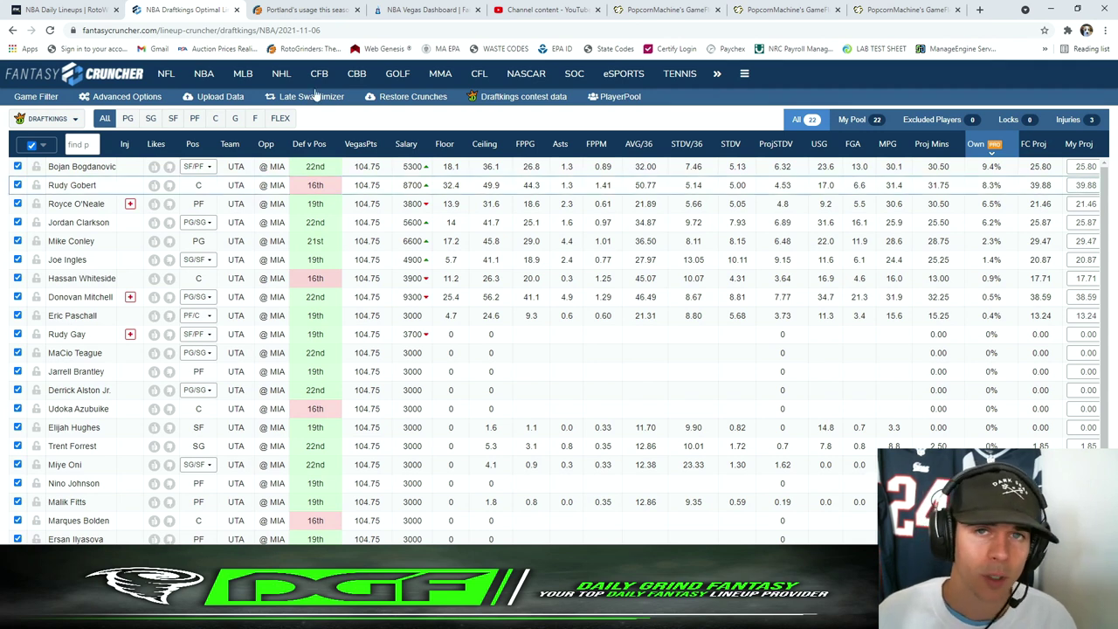
Examine the player rotations in PopcornMachine's Utah Jazz @ Atlanta Hawks game flow from Nov 04, 2021
left_click(662, 8)
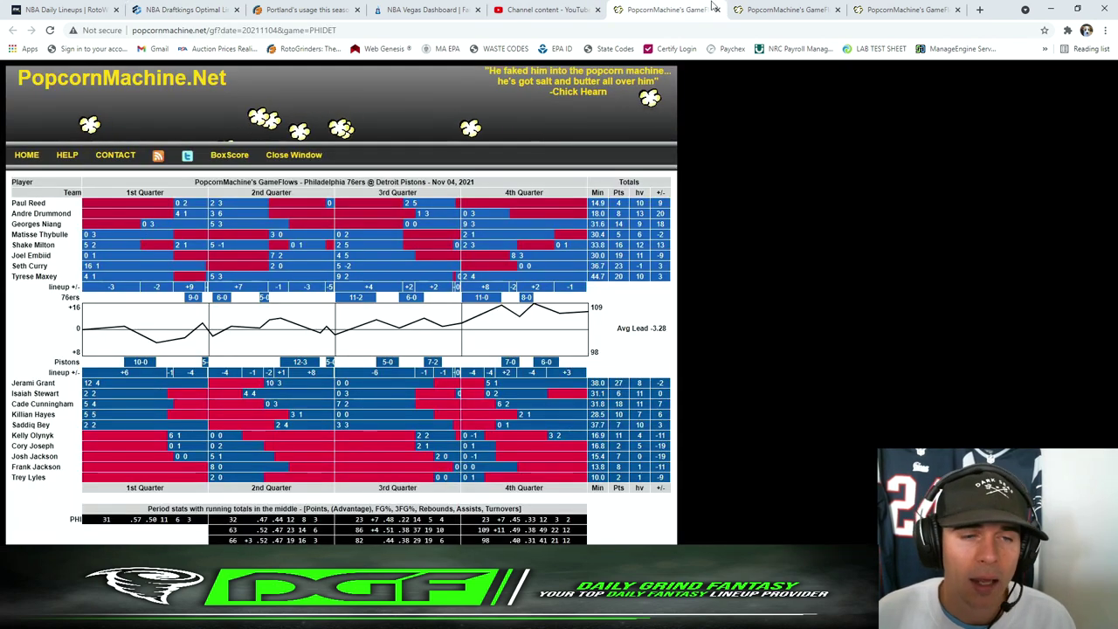
left_click(777, 11)
left_click(679, 8)
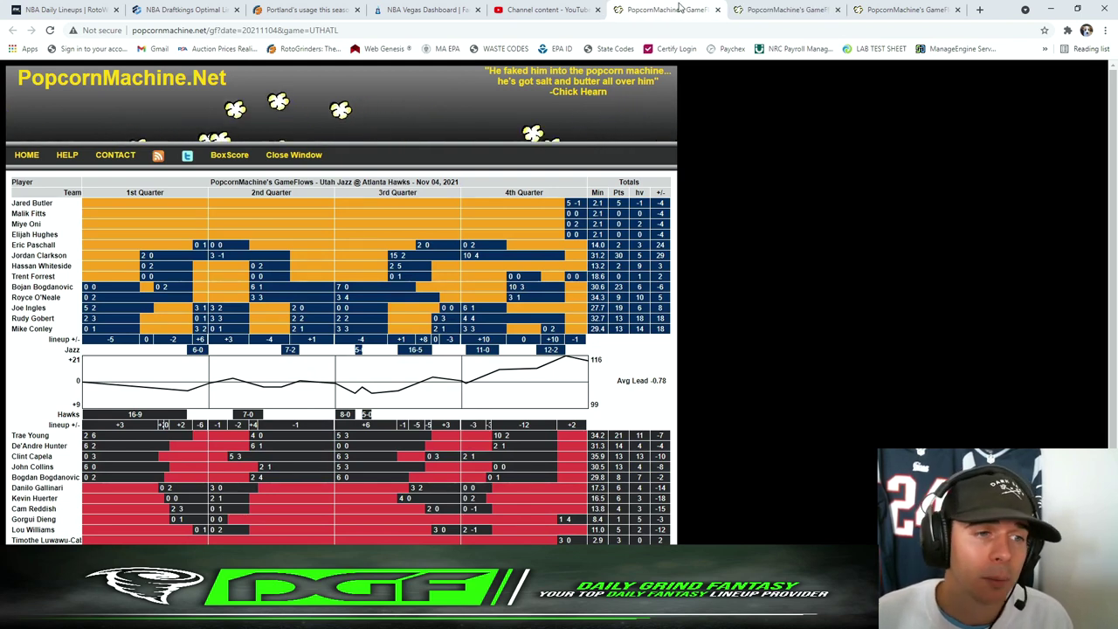
mouse_move(346, 343)
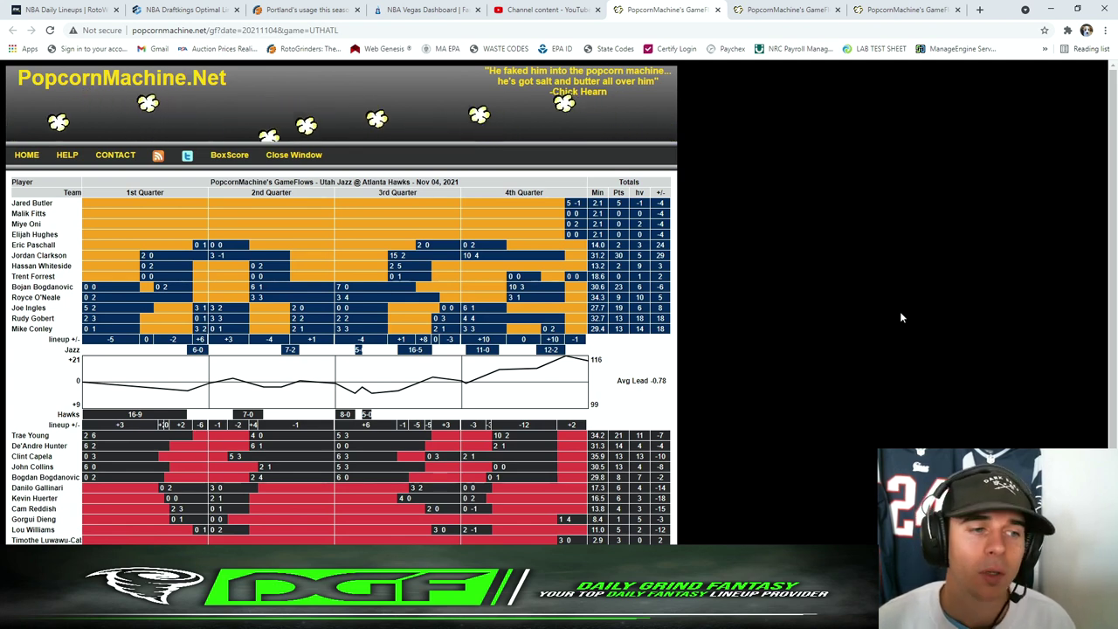
Go back to FantasyCruncher's Utah player list and check Bojan Bogdanovic's game log, closing it when done
left_click(11, 9)
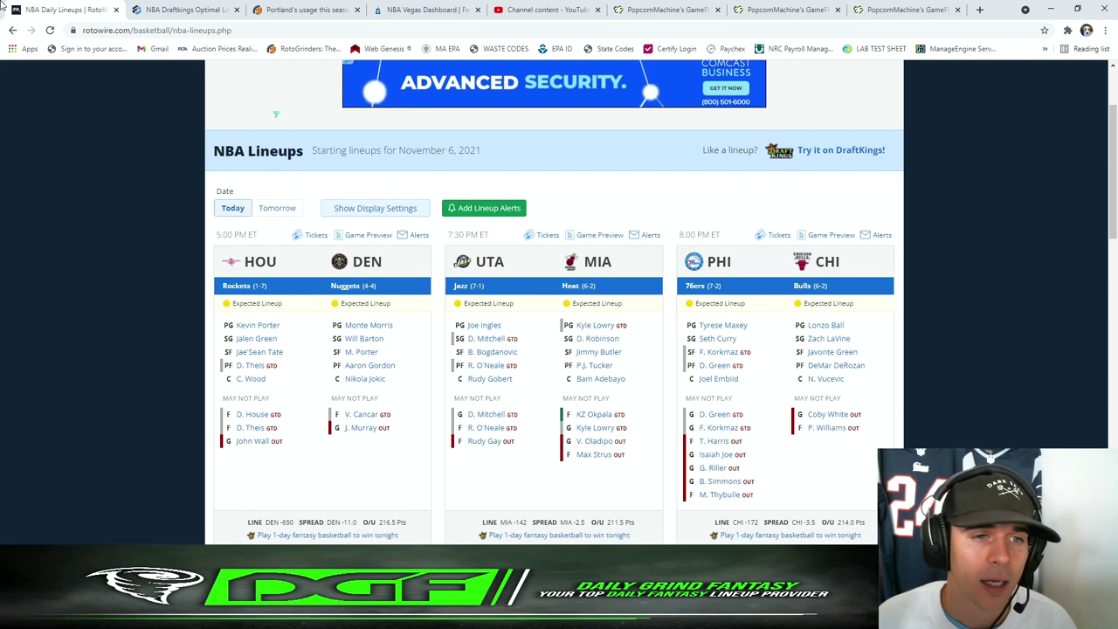
left_click(183, 9)
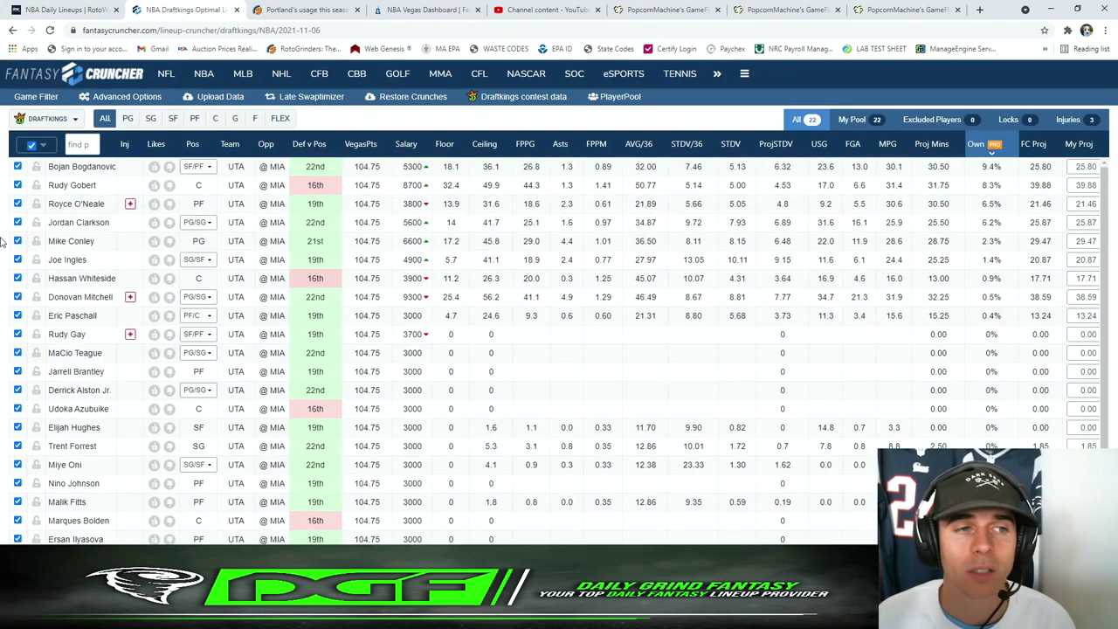
left_click(81, 166)
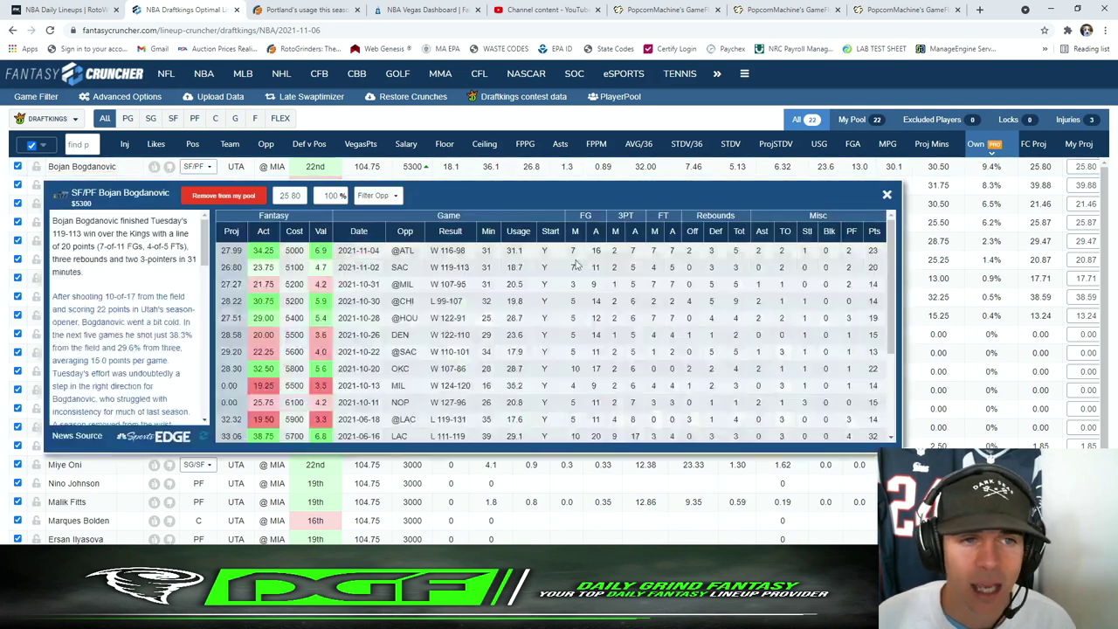
left_click(919, 195)
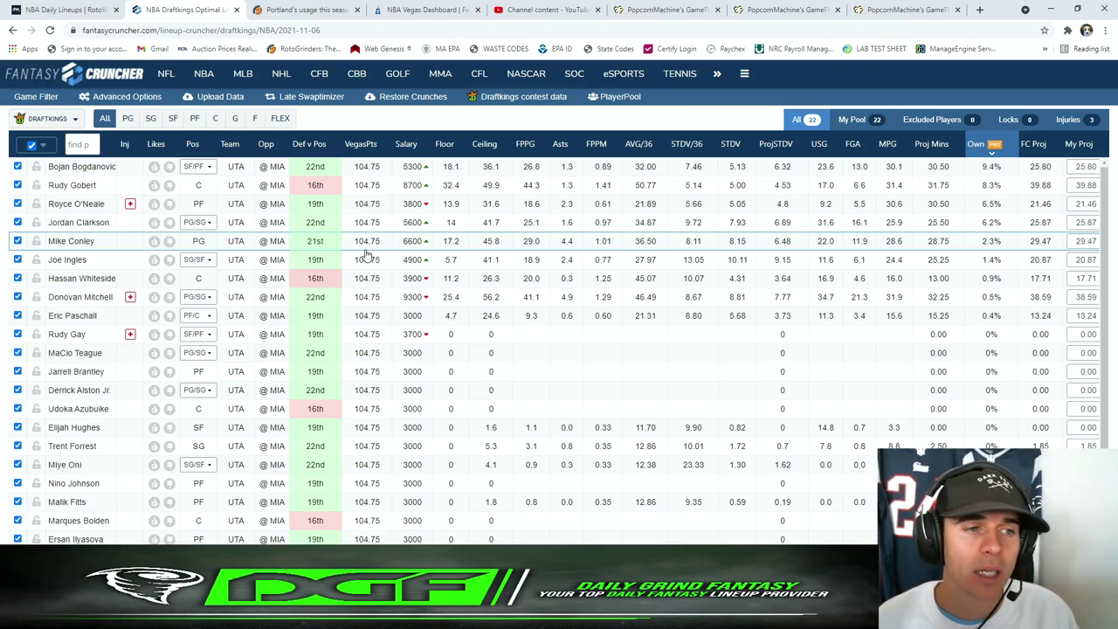
Check the Utah players in the Excel usage calculator and review Royce O'Neale's game log and news in FantasyCruncher
key("alt+Tab")
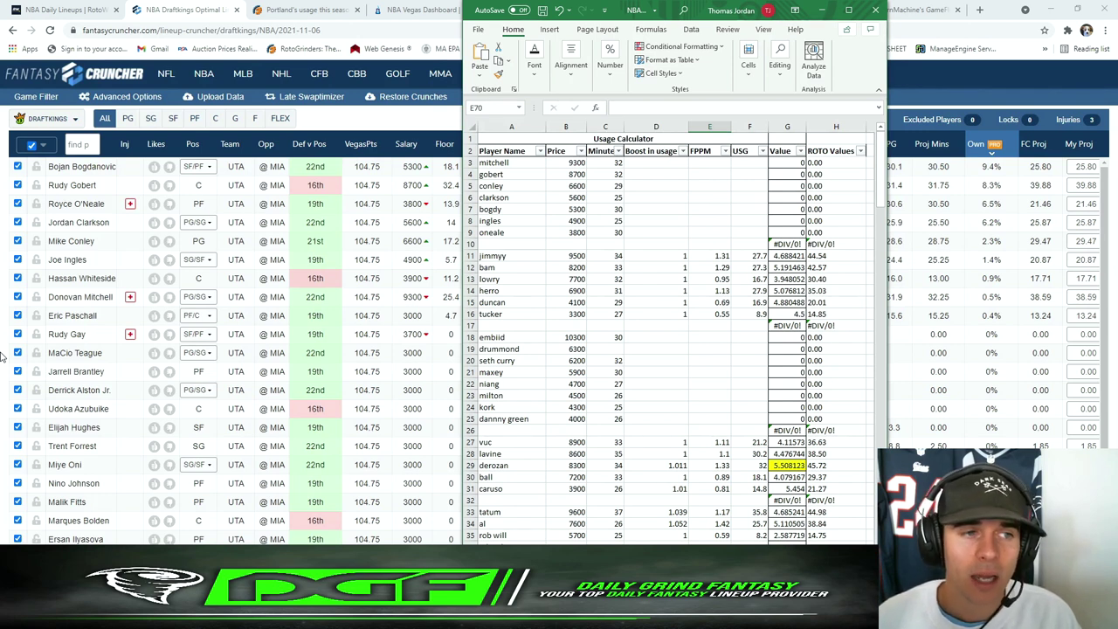
left_click(3, 308)
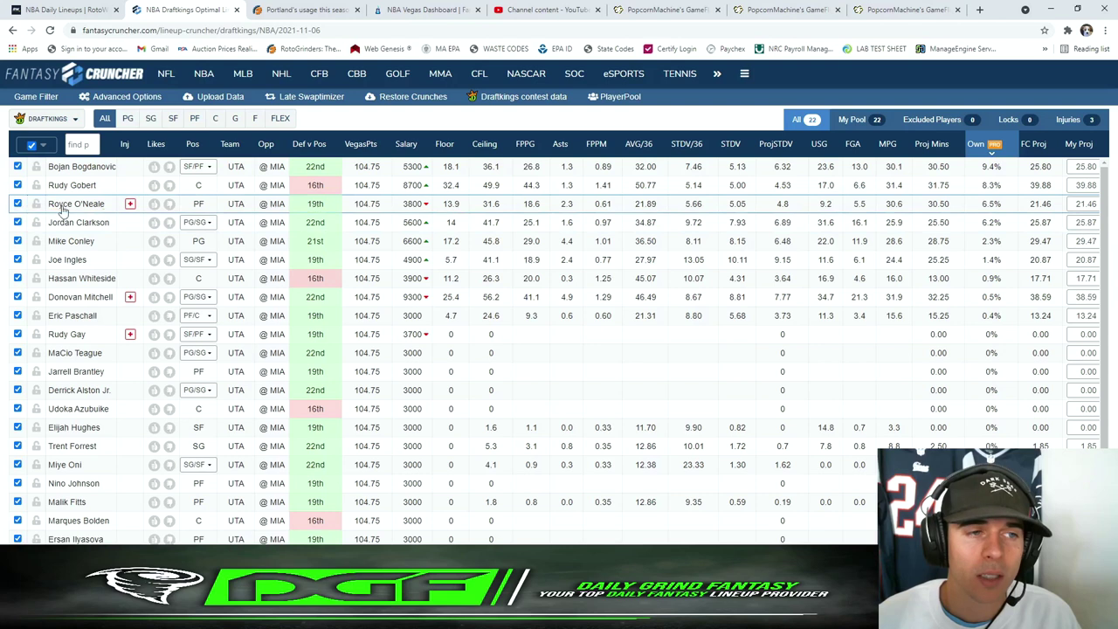
left_click(88, 209)
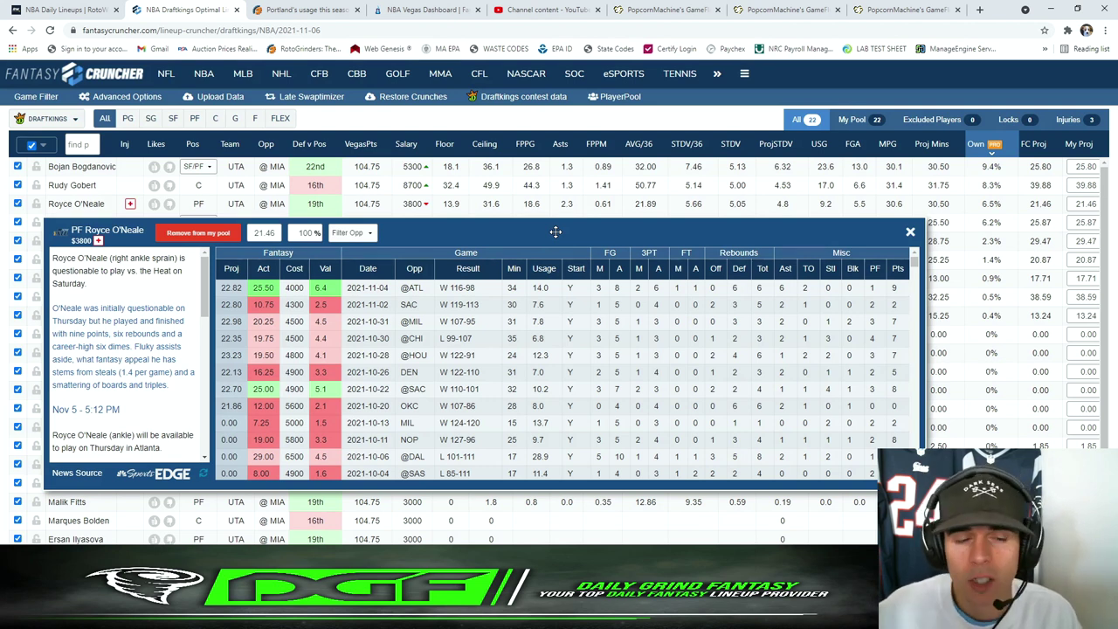
left_click(910, 231)
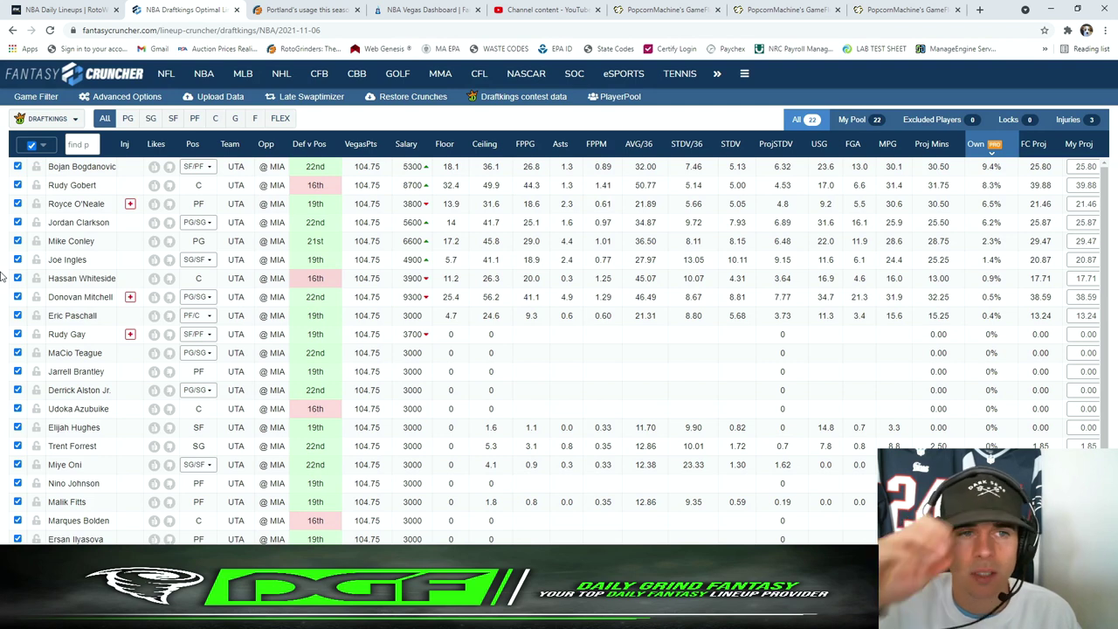
Change the game filter to show Miami players instead of Utah players
left_click(36, 96)
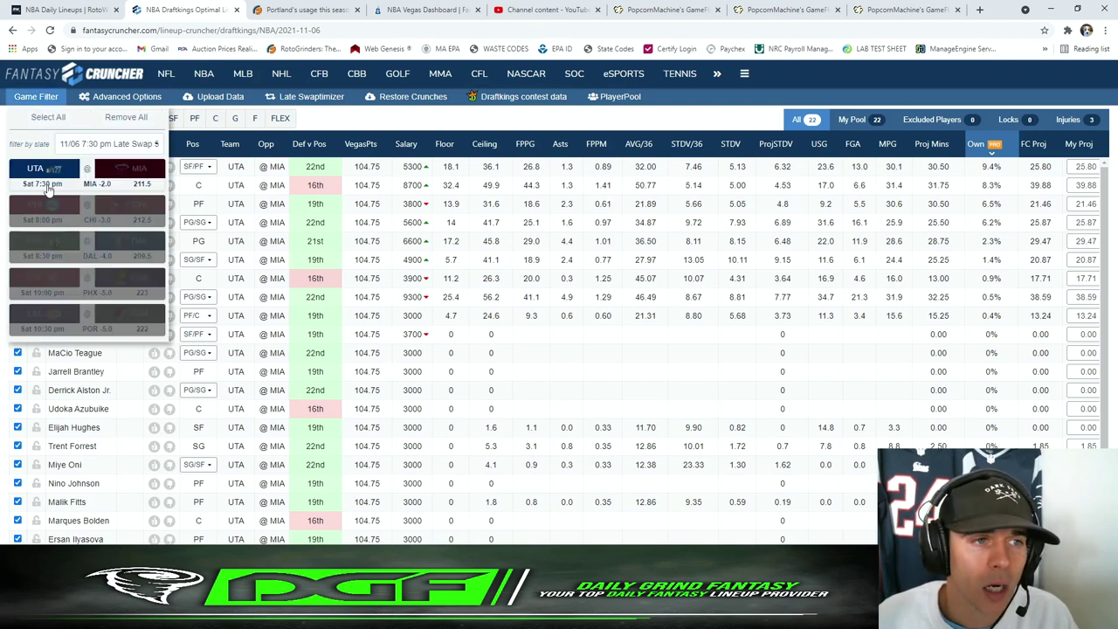
left_click(44, 175)
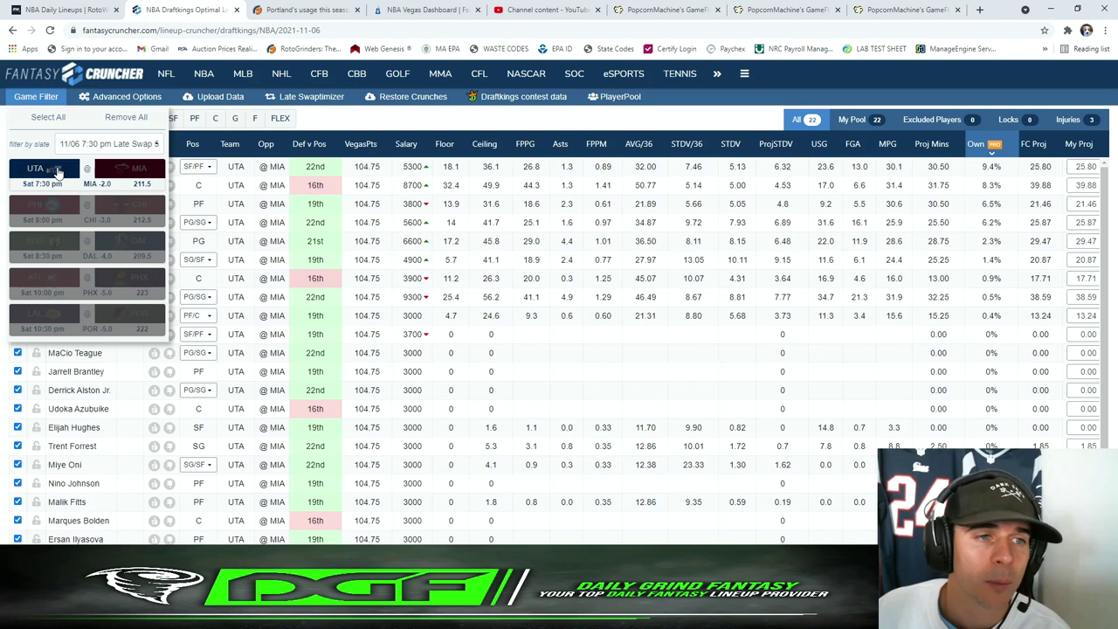
left_click(122, 168)
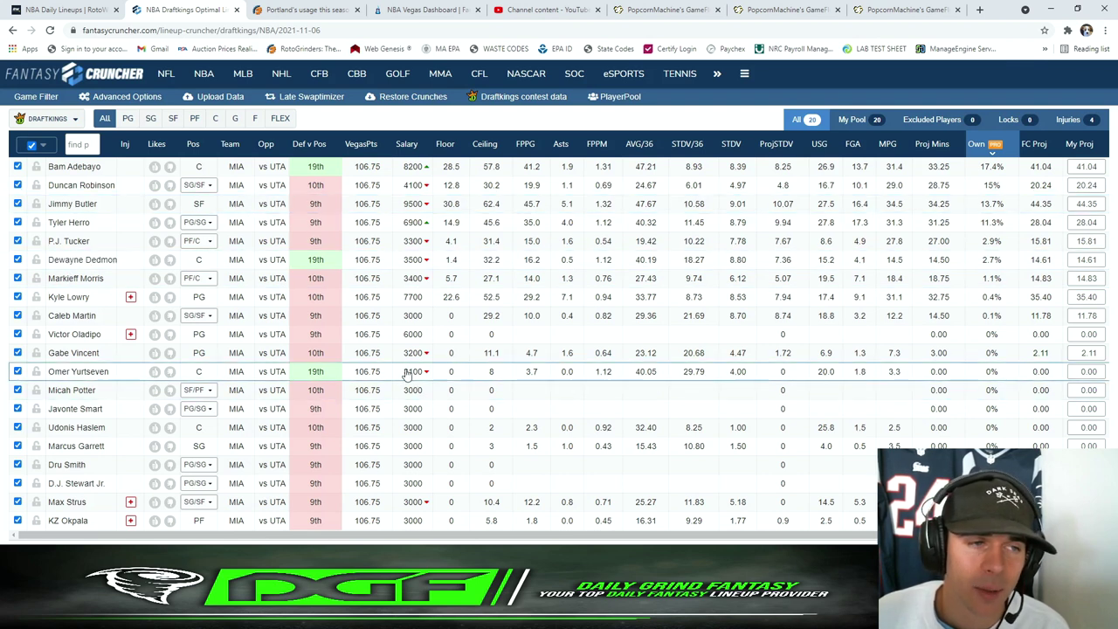
Compare the Miami players' values in the Excel usage calculator, inspecting bam's value cell, and return to FantasyCruncher
key("alt+Tab")
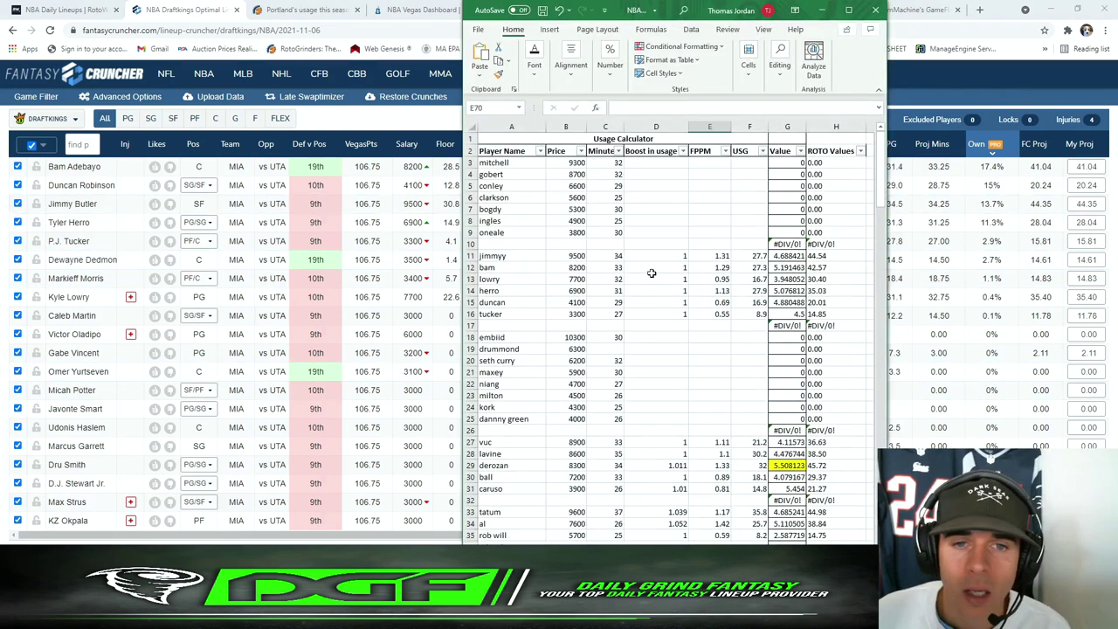
left_click_drag(686, 11, 736, 10)
left_click(854, 269)
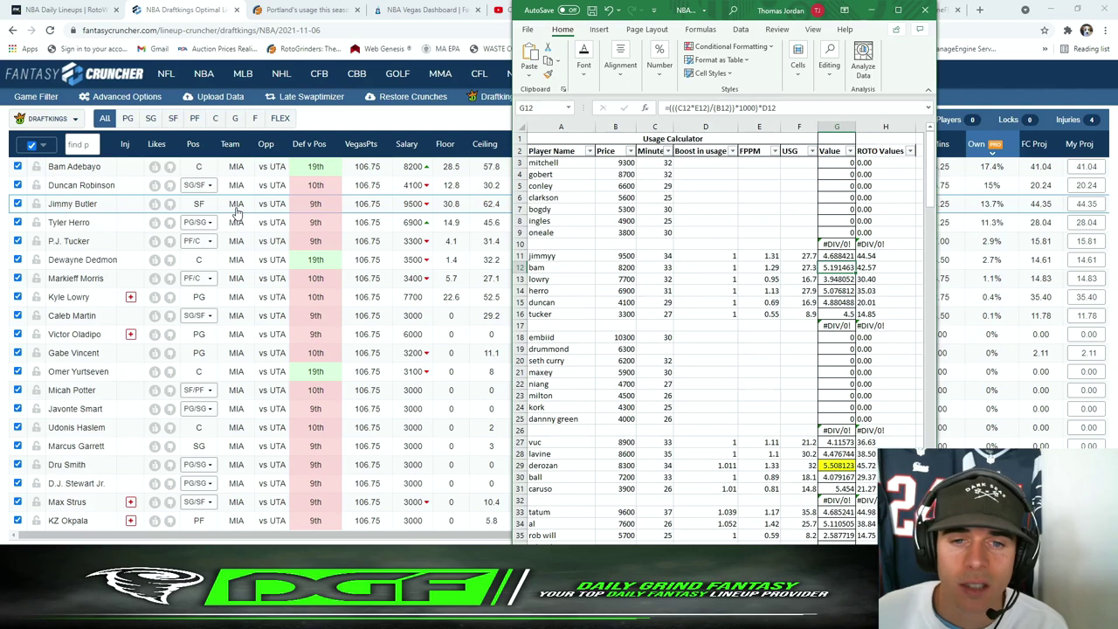
left_click(3, 243)
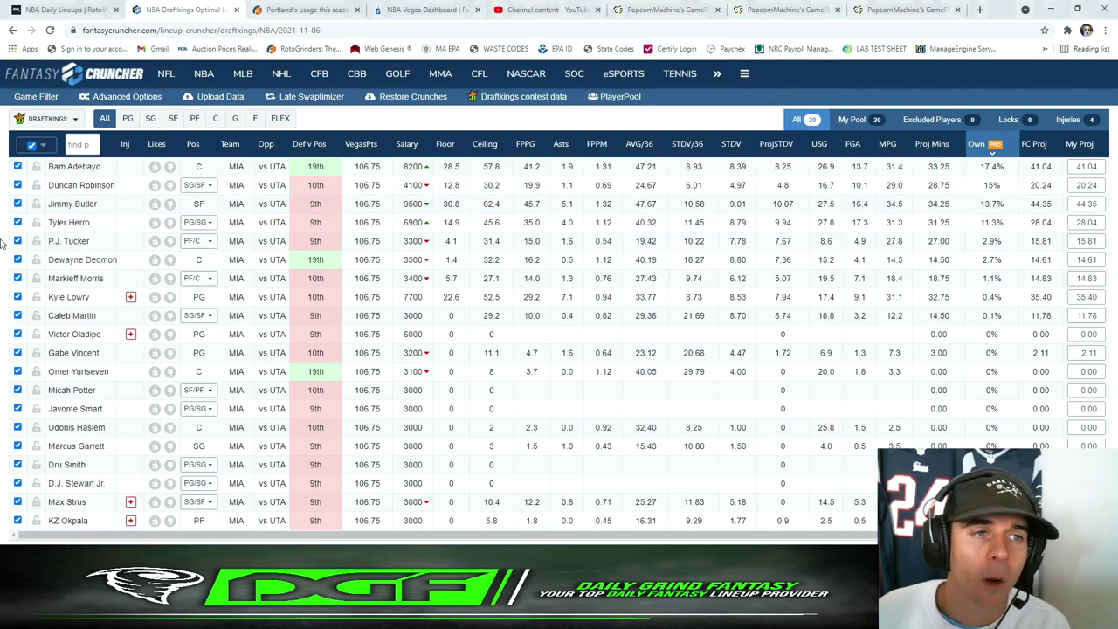
Change the game filter to show Philadelphia players instead of Miami players
left_click(49, 99)
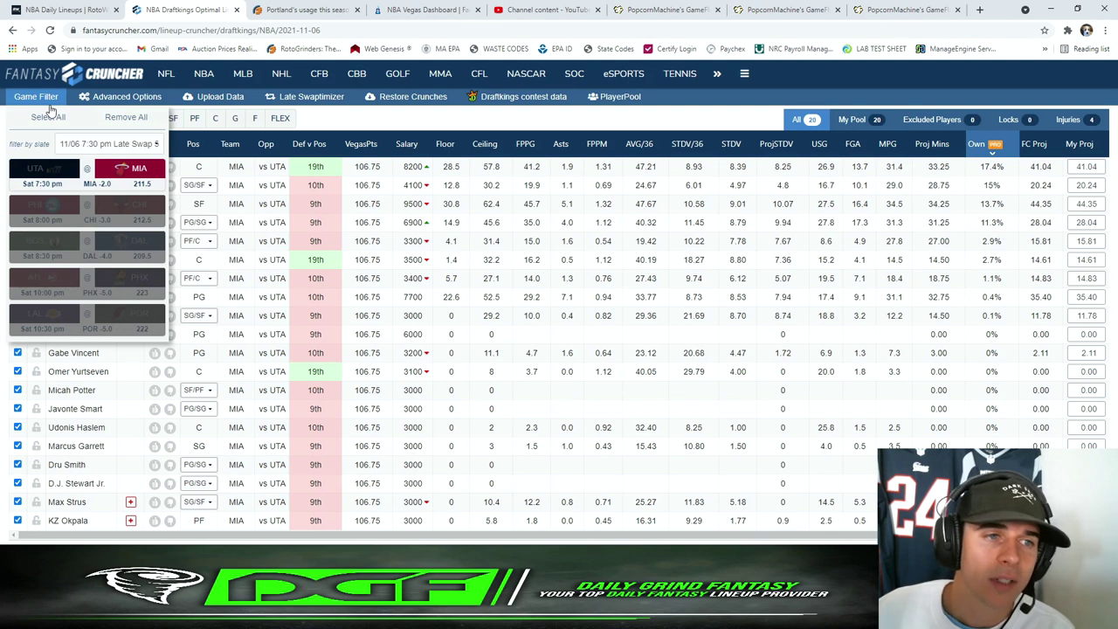
left_click(24, 179)
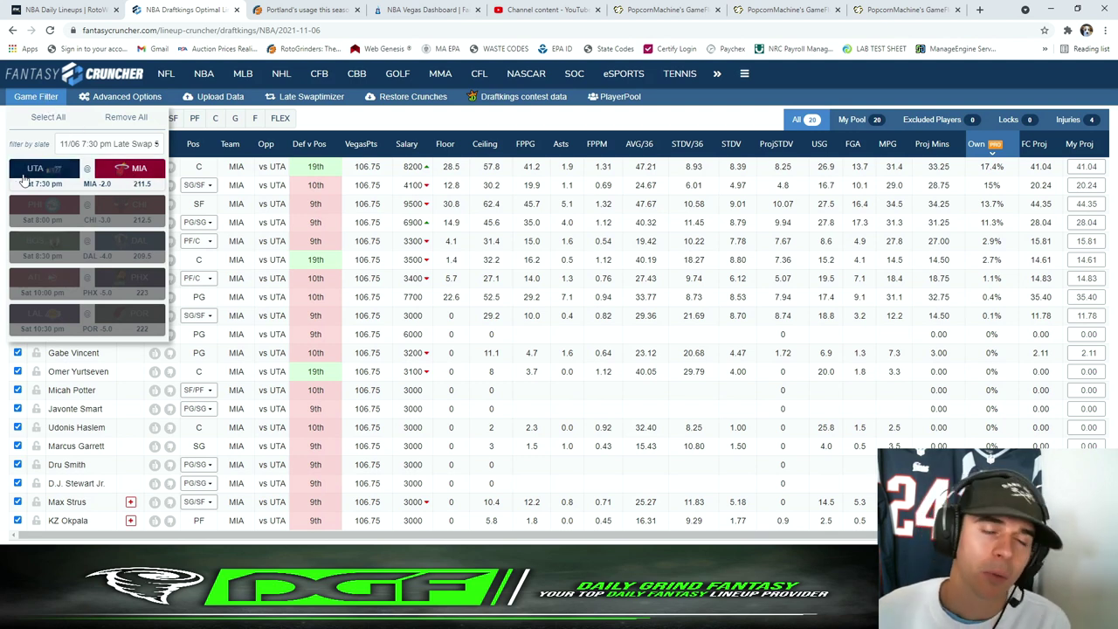
left_click(23, 179)
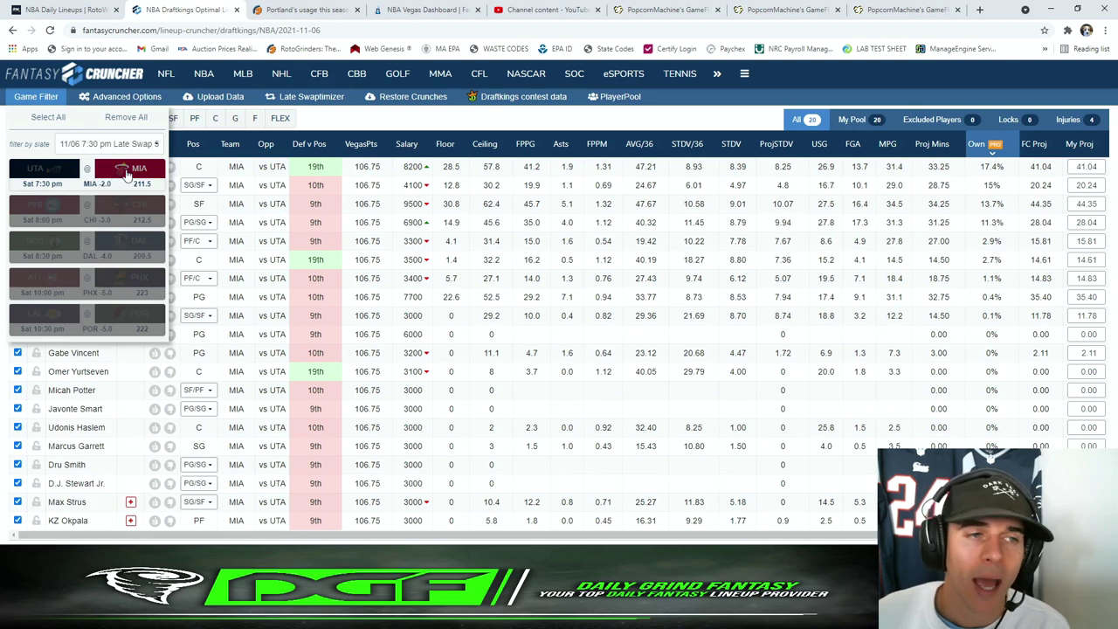
left_click(126, 174)
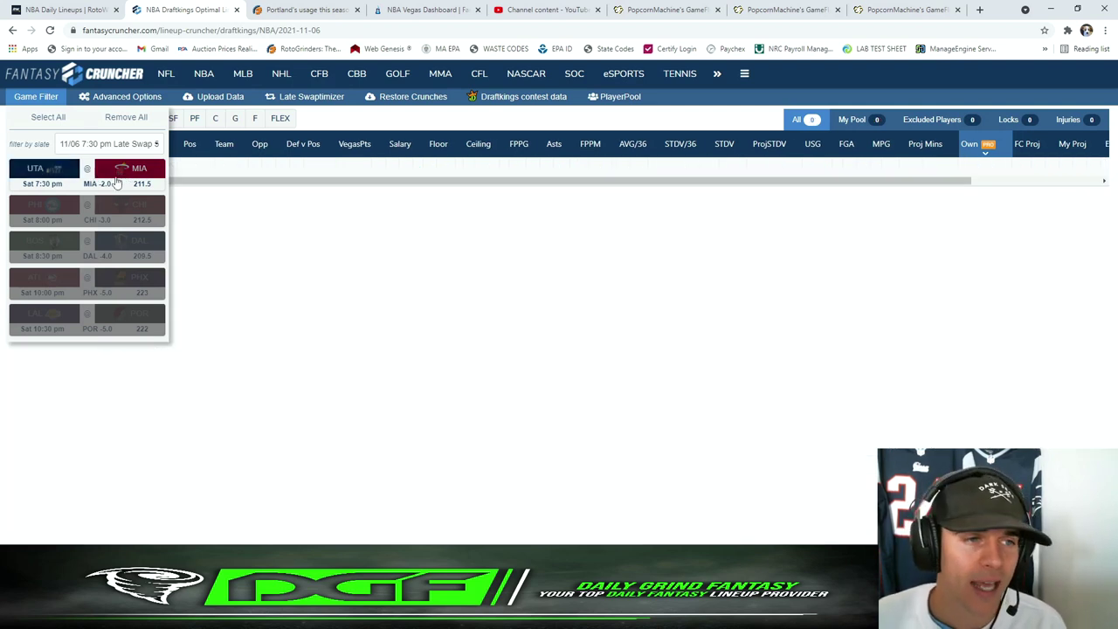
left_click(48, 206)
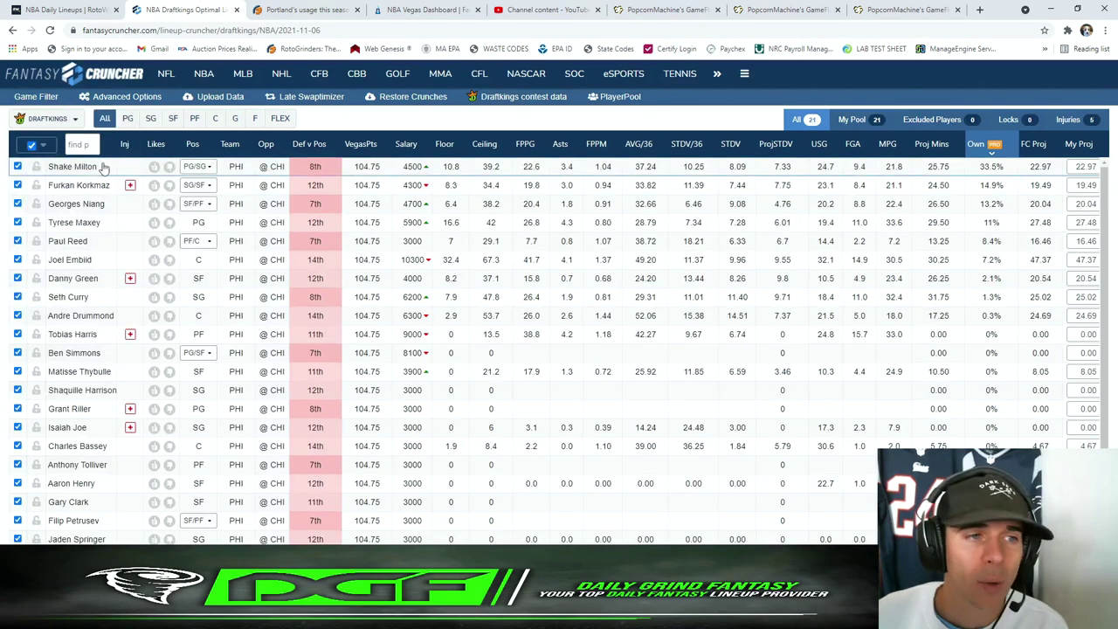
Review Shake Milton's game log and news, check Philadelphia's expected lineup and injuries on RotoWire, and return to FantasyCruncher
left_click(88, 167)
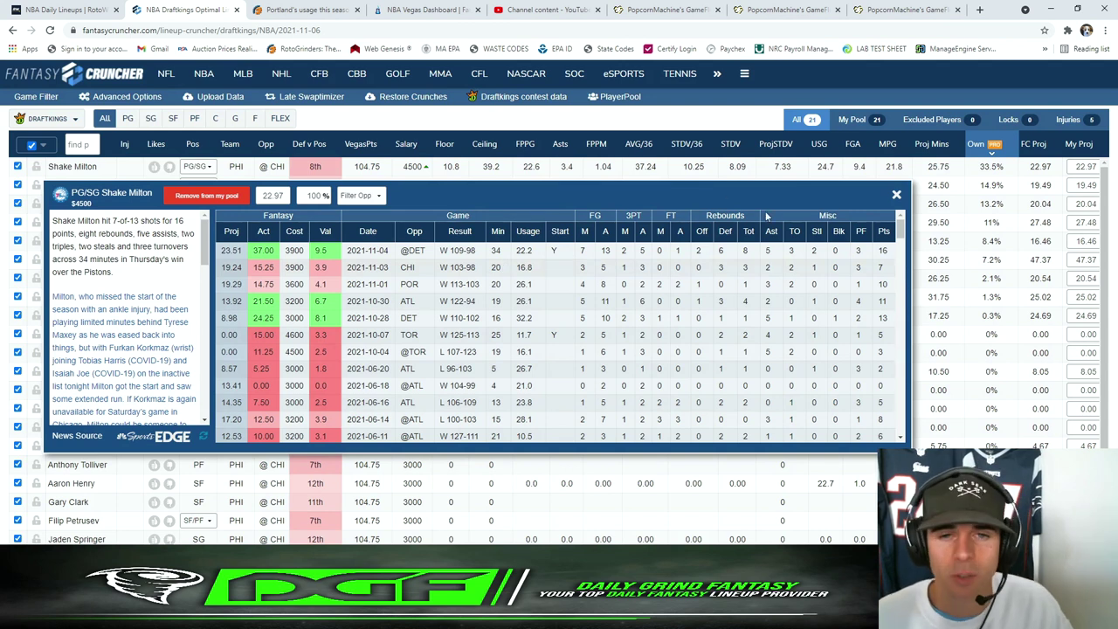
left_click(894, 198)
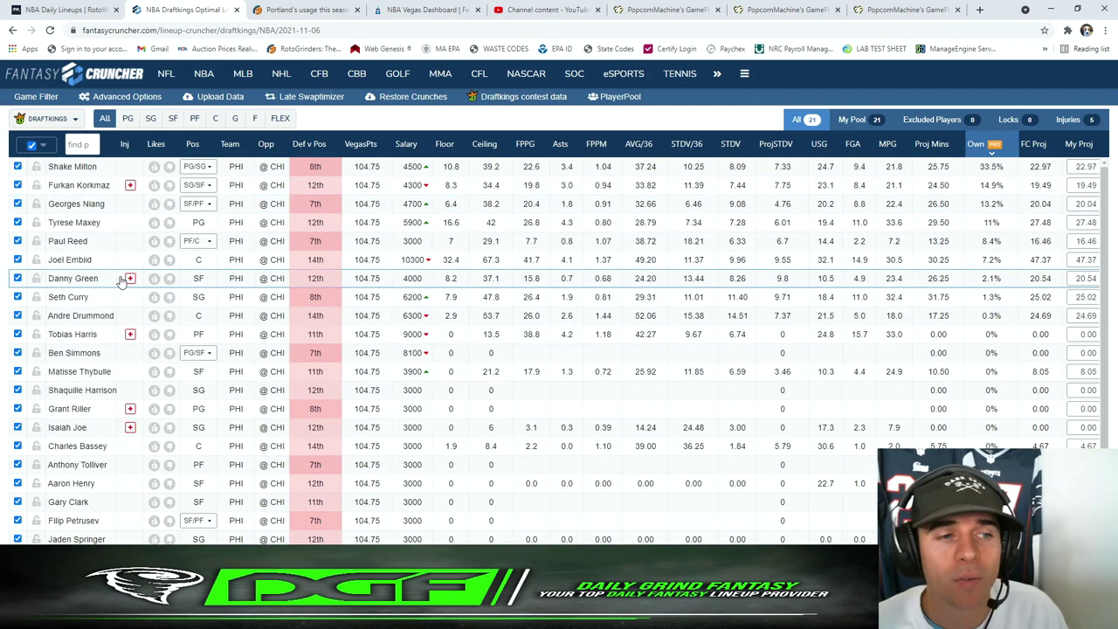
left_click(63, 9)
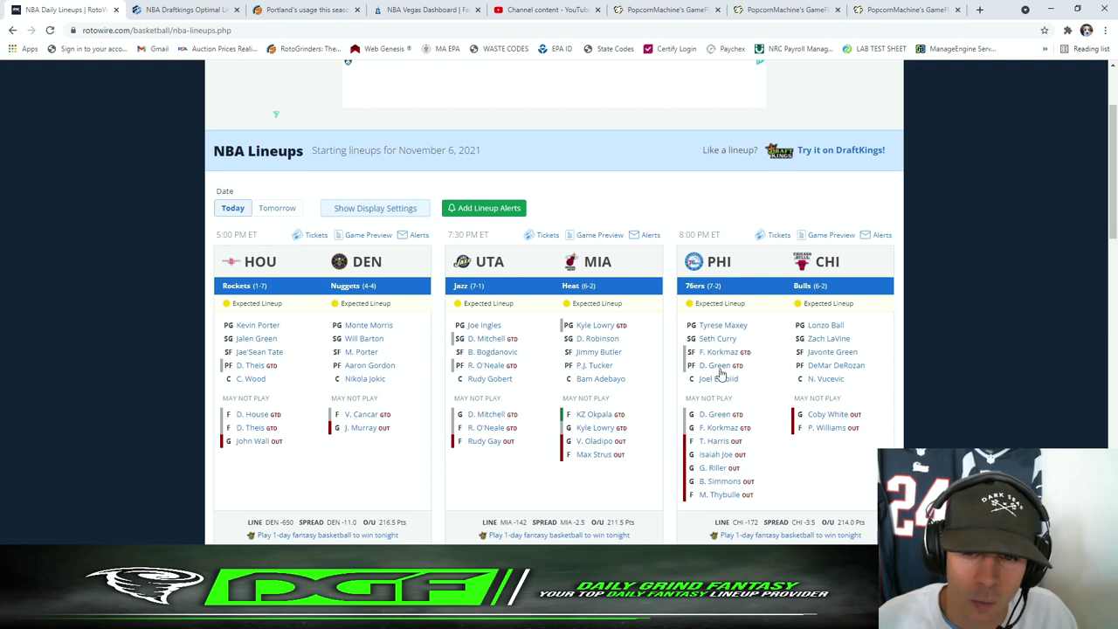
scroll(723, 411, "down", 1)
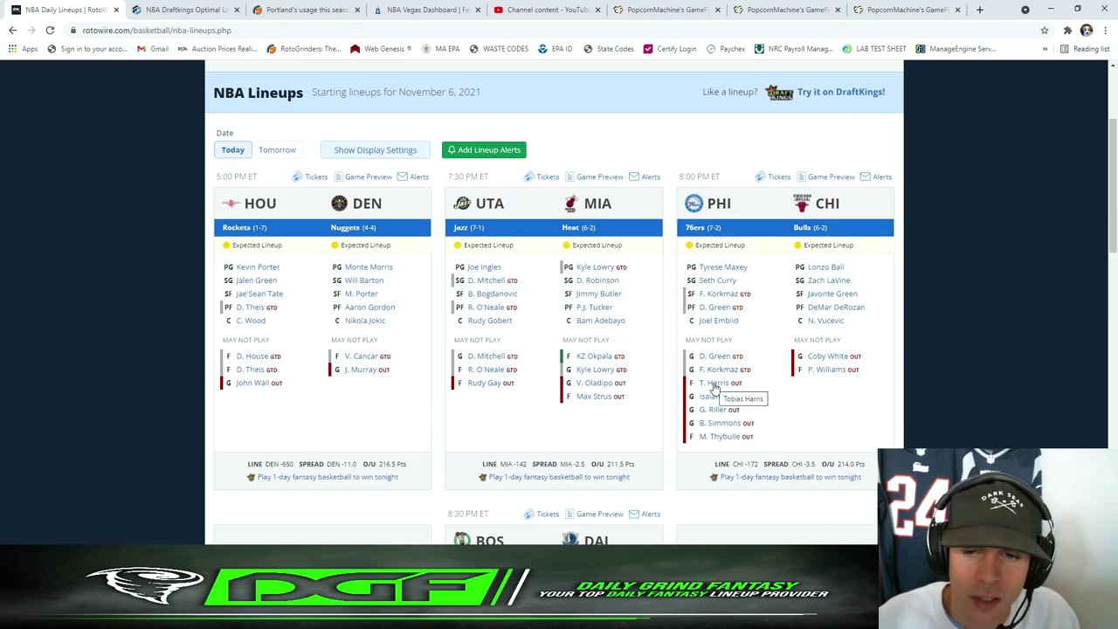
left_click(136, 7)
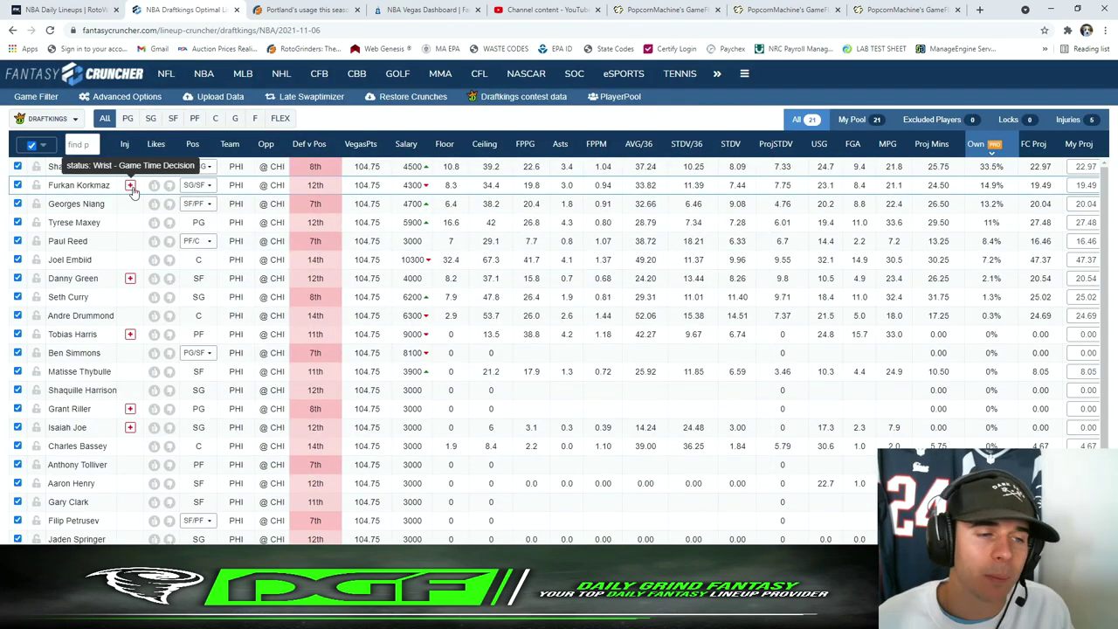
Close the Utah–Atlanta GameFlow on PopcornMachine and examine the 76ers' rotation in the Philadelphia–Detroit game of Nov 04, 2021
left_click(657, 10)
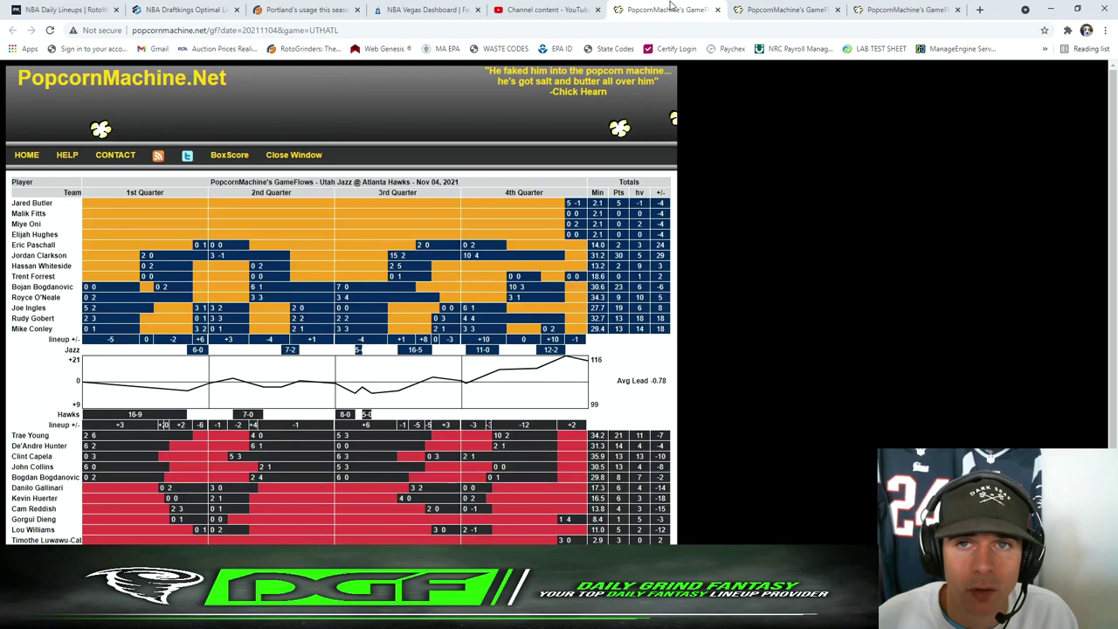
left_click(717, 11)
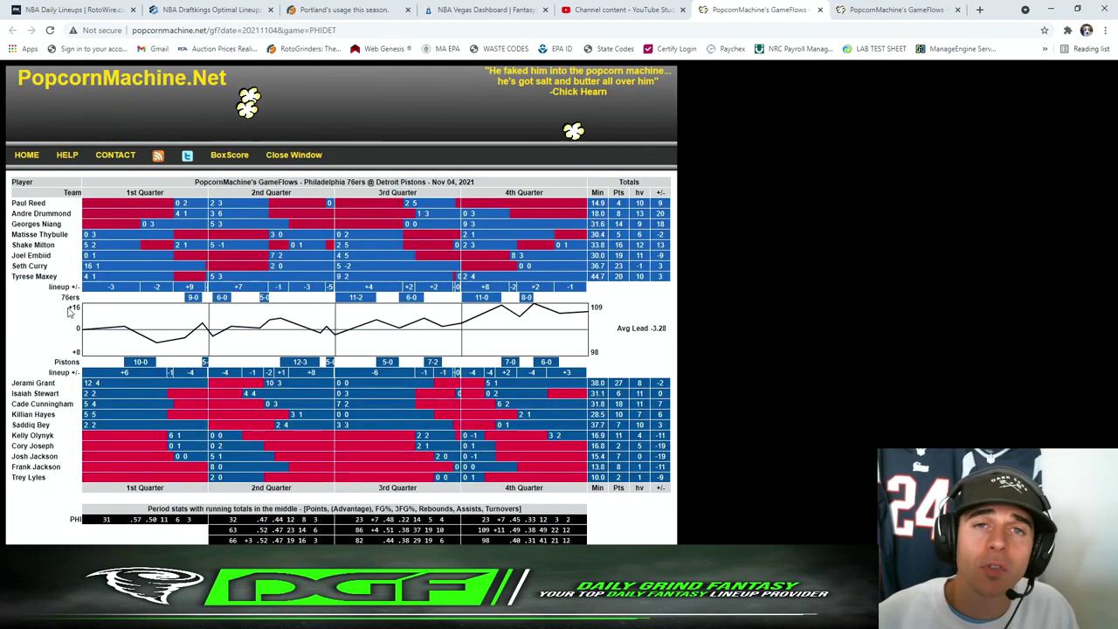
mouse_move(100, 253)
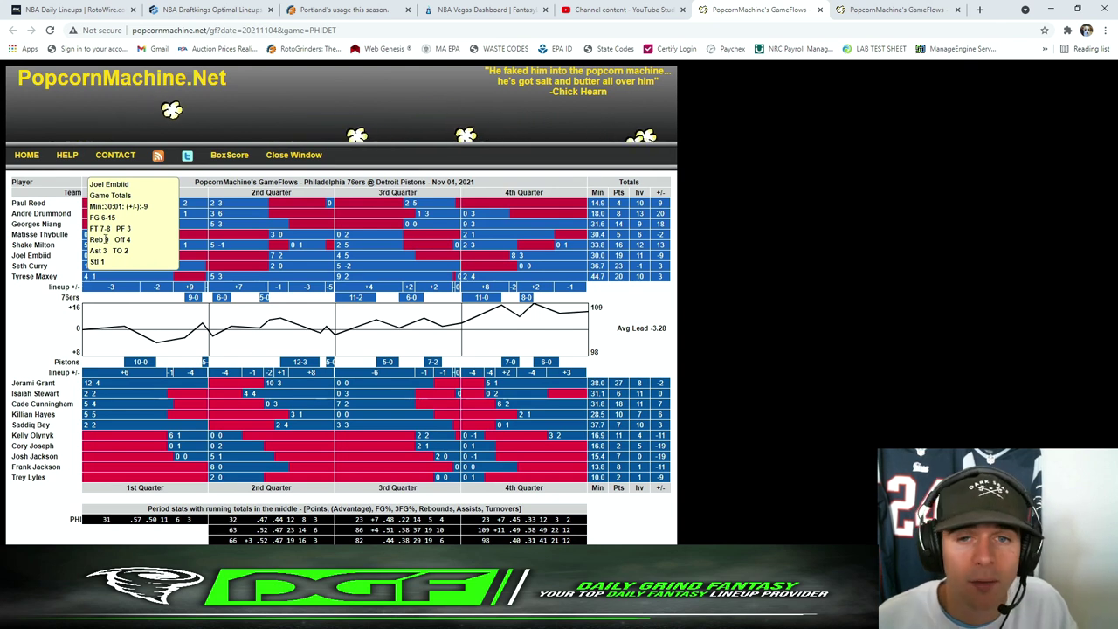
mouse_move(173, 240)
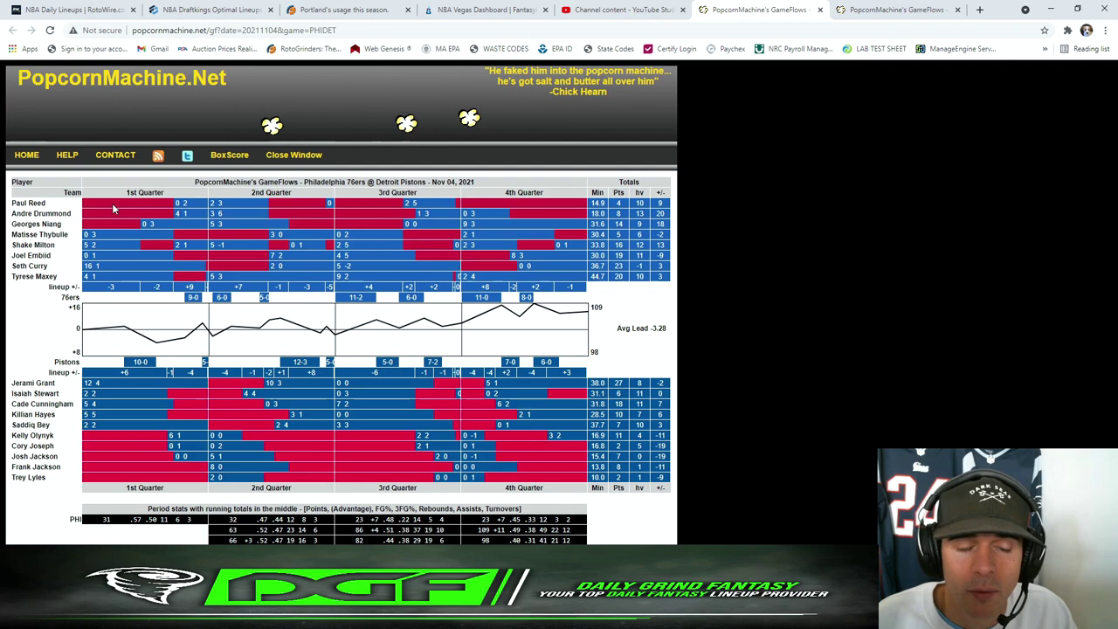
mouse_move(107, 234)
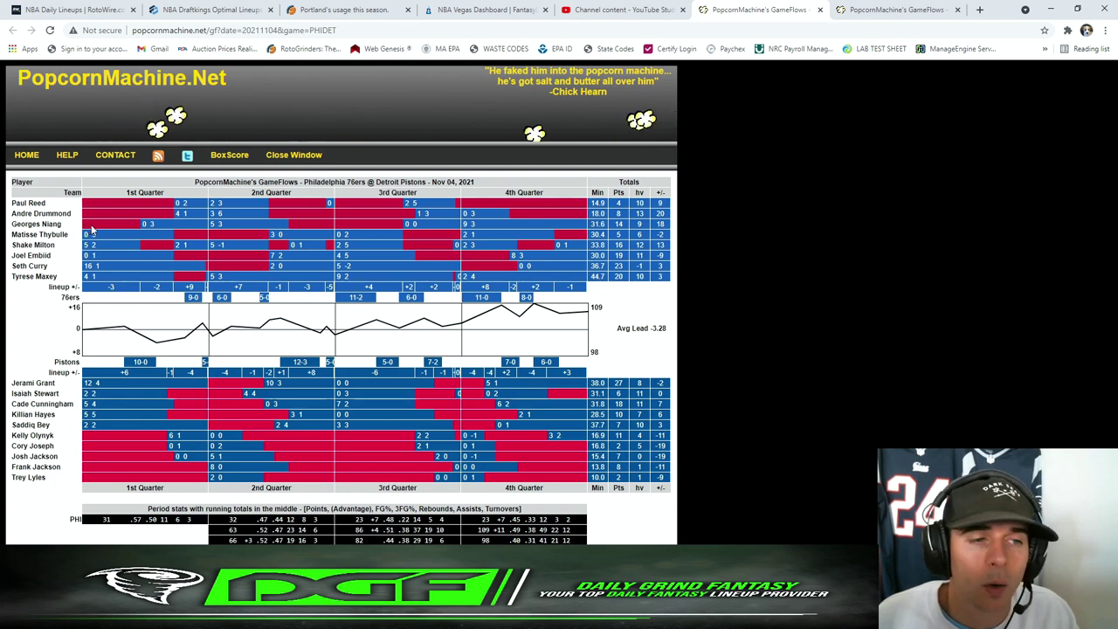
Recheck the Philadelphia lineup on RotoWire and reread Shake Milton's game log in FantasyCruncher
left_click(79, 9)
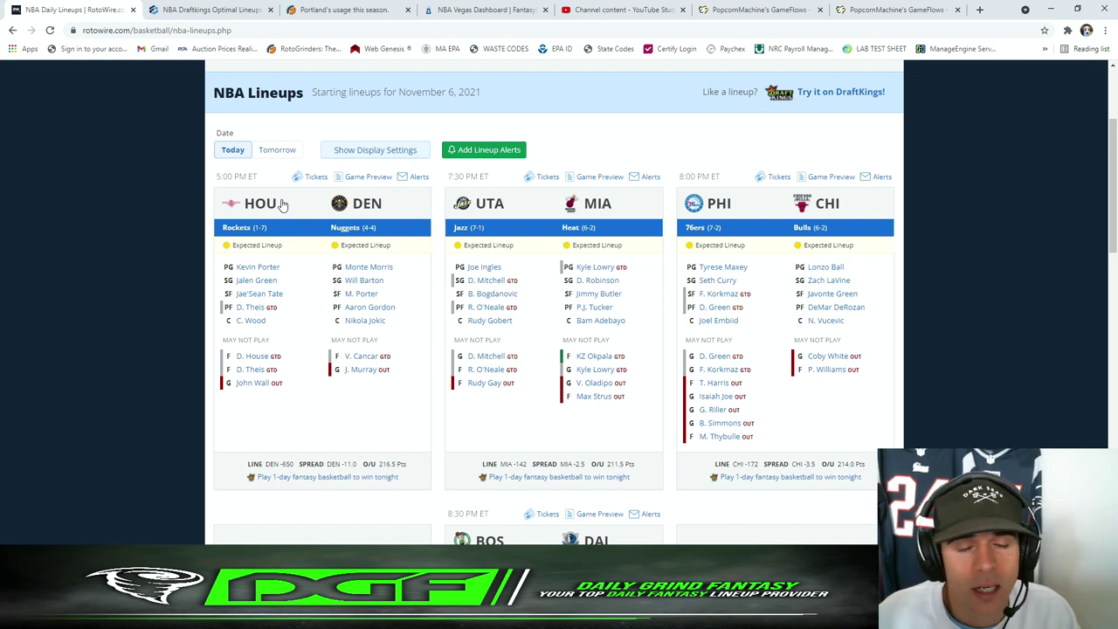
left_click(210, 9)
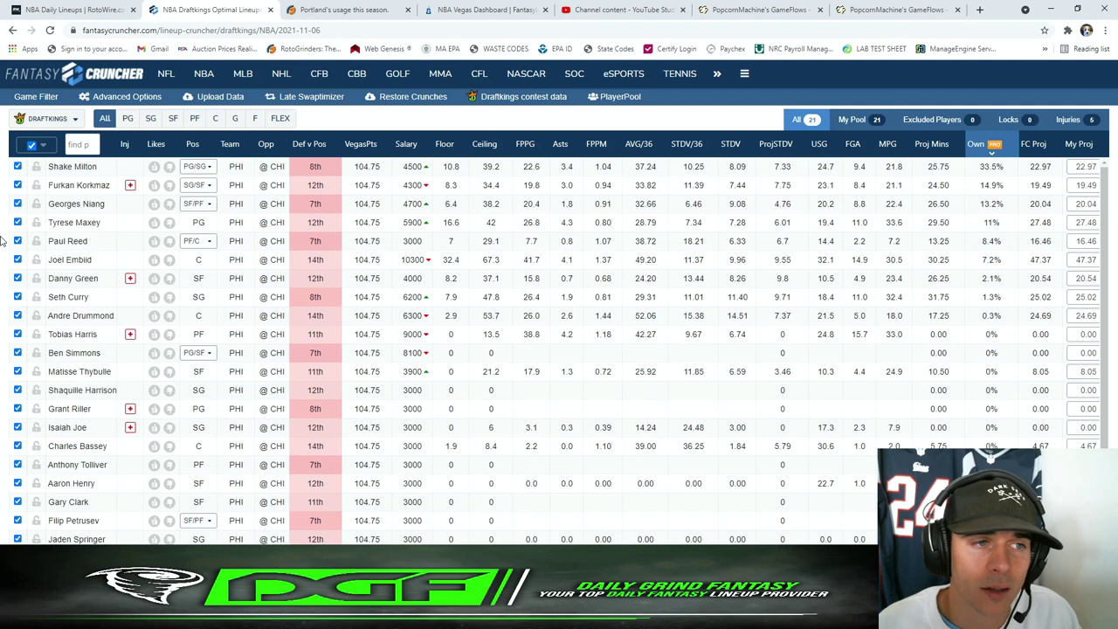
left_click(88, 166)
left_click_drag(454, 194, 553, 217)
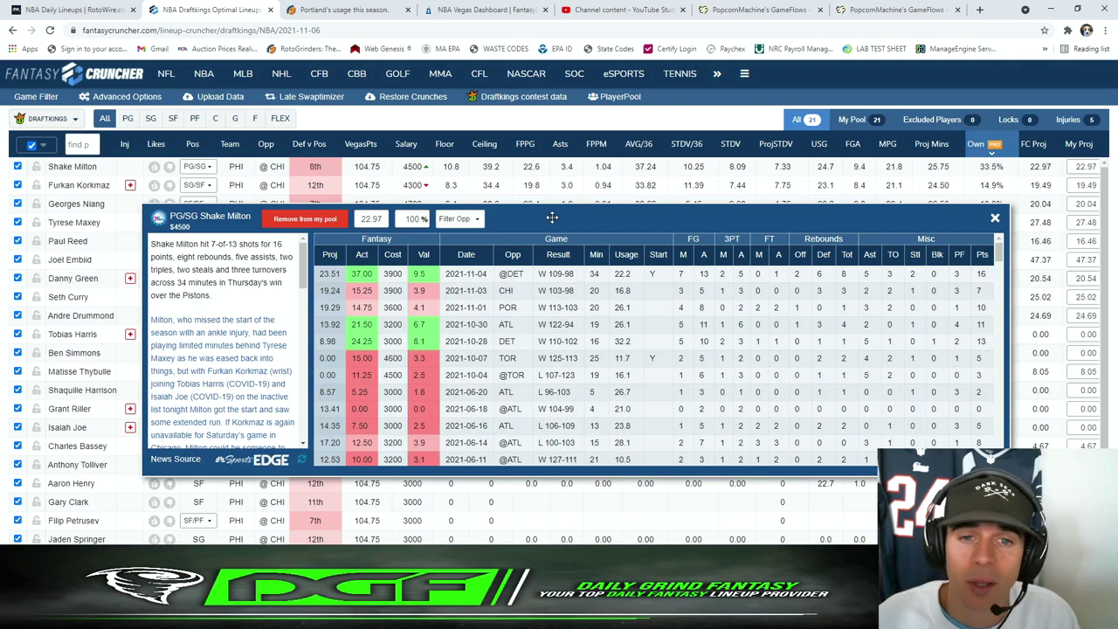
left_click(994, 218)
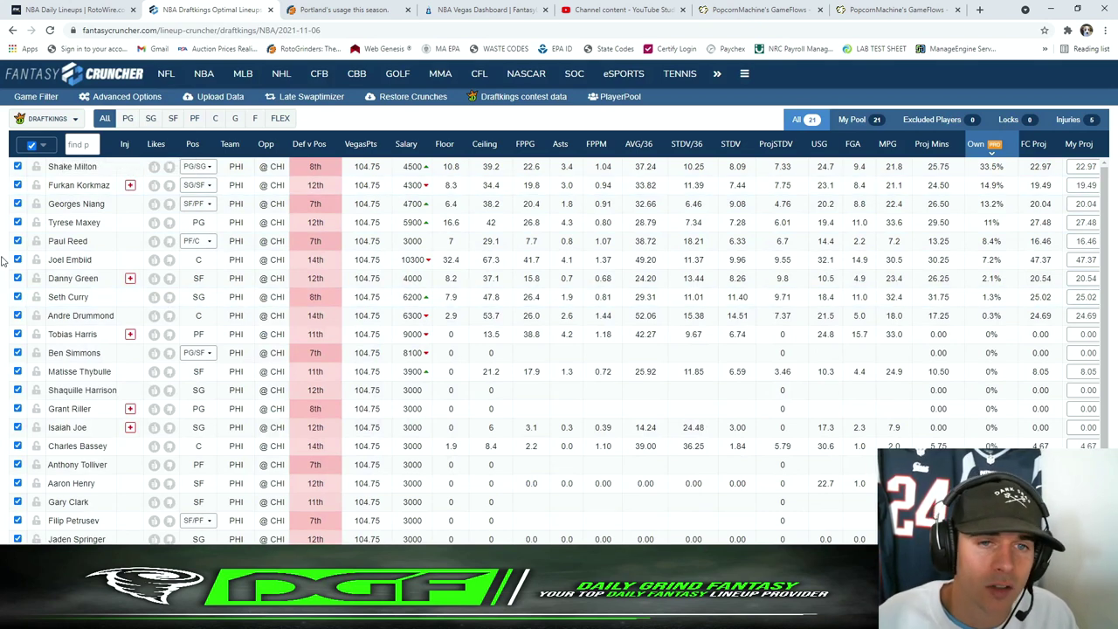
Review Georges Niang's game log and news
left_click(76, 203)
left_click_drag(475, 231, 512, 231)
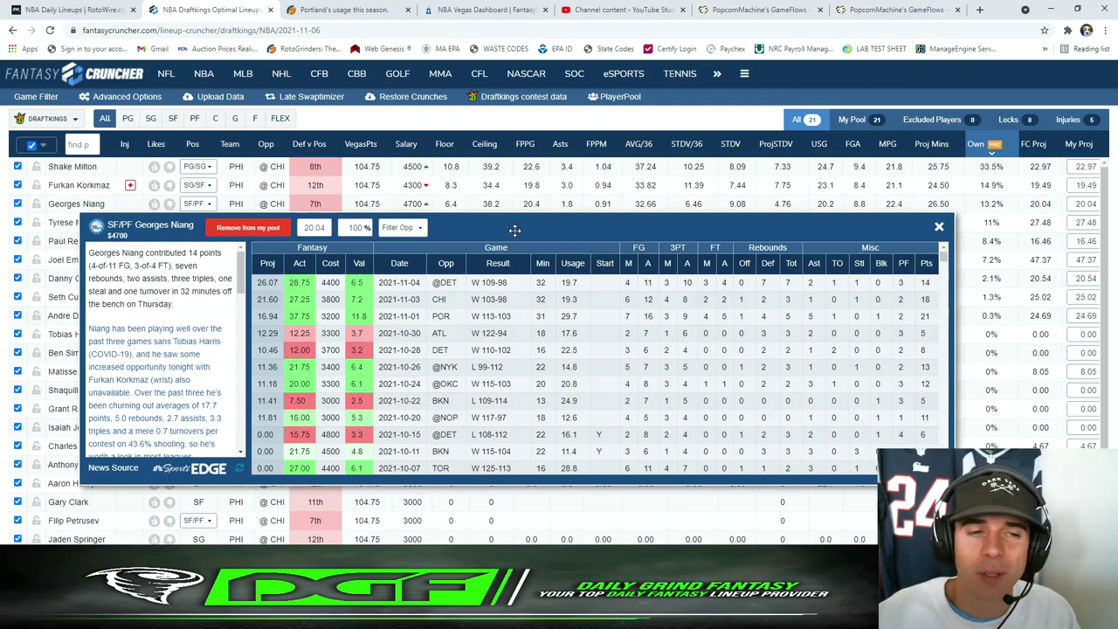
left_click(940, 228)
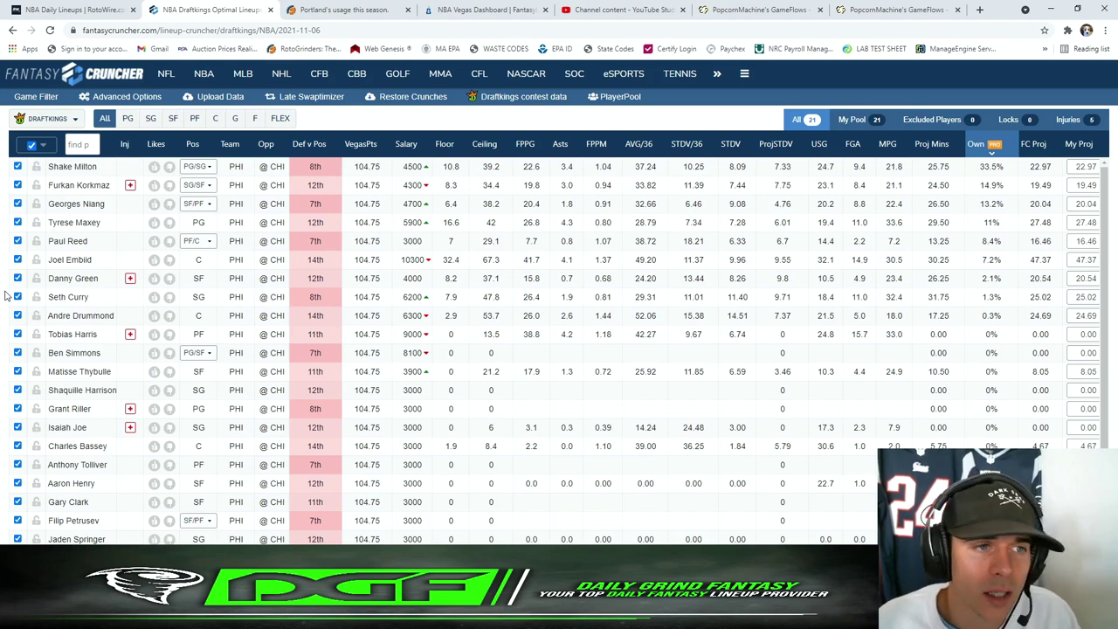
Change the game filter to show Chicago players instead of Philadelphia players, checking the PHI–CHI lineups on RotoWire in between
left_click(36, 96)
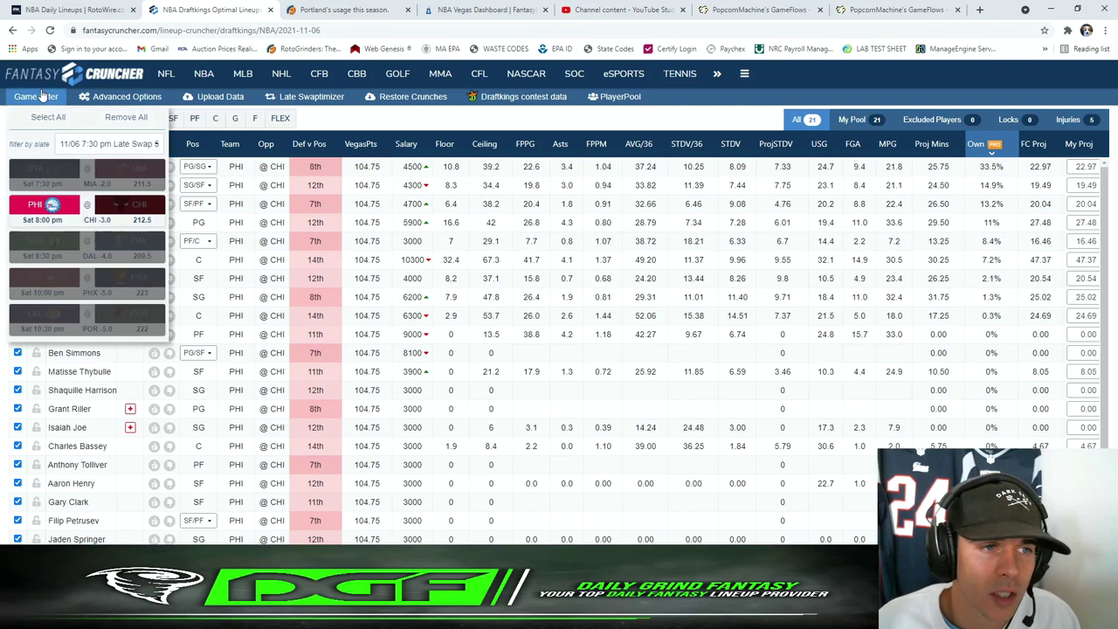
left_click(53, 204)
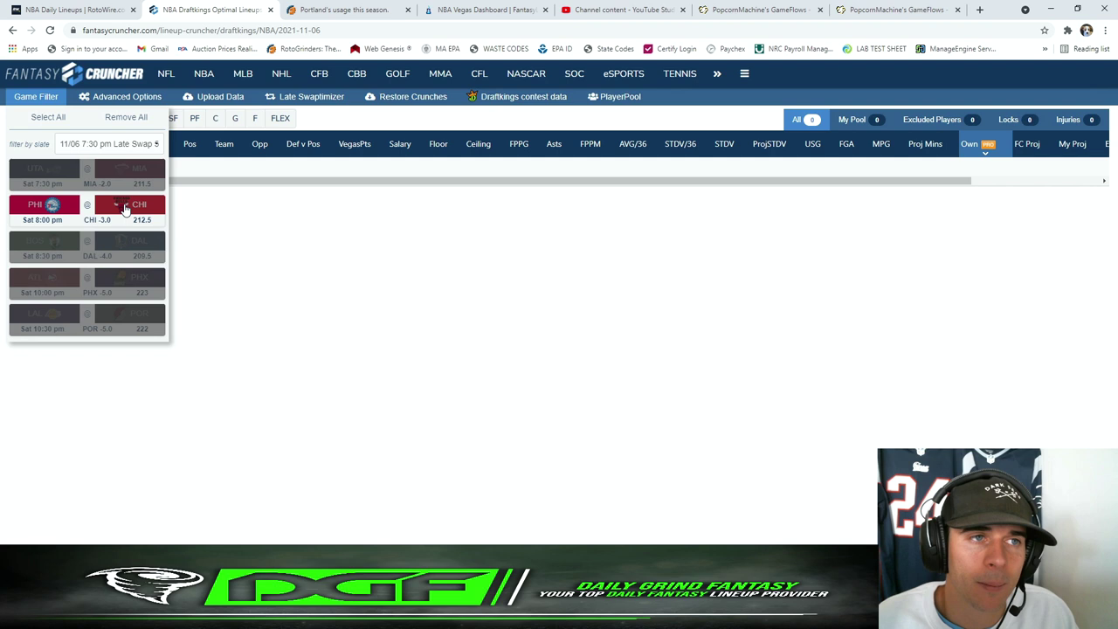
left_click(79, 9)
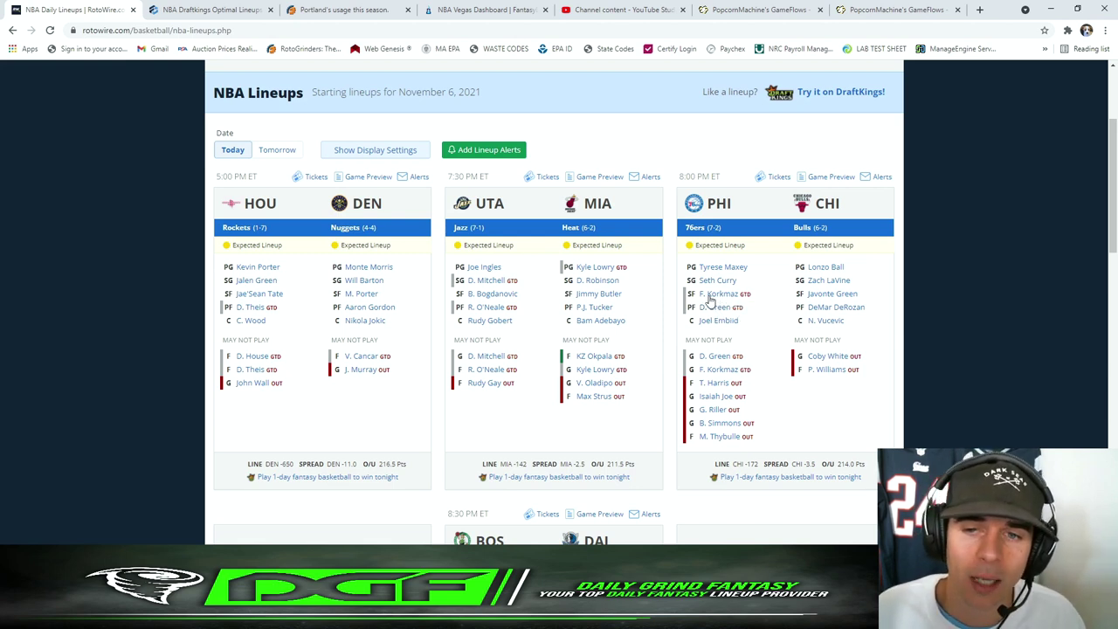
left_click(242, 7)
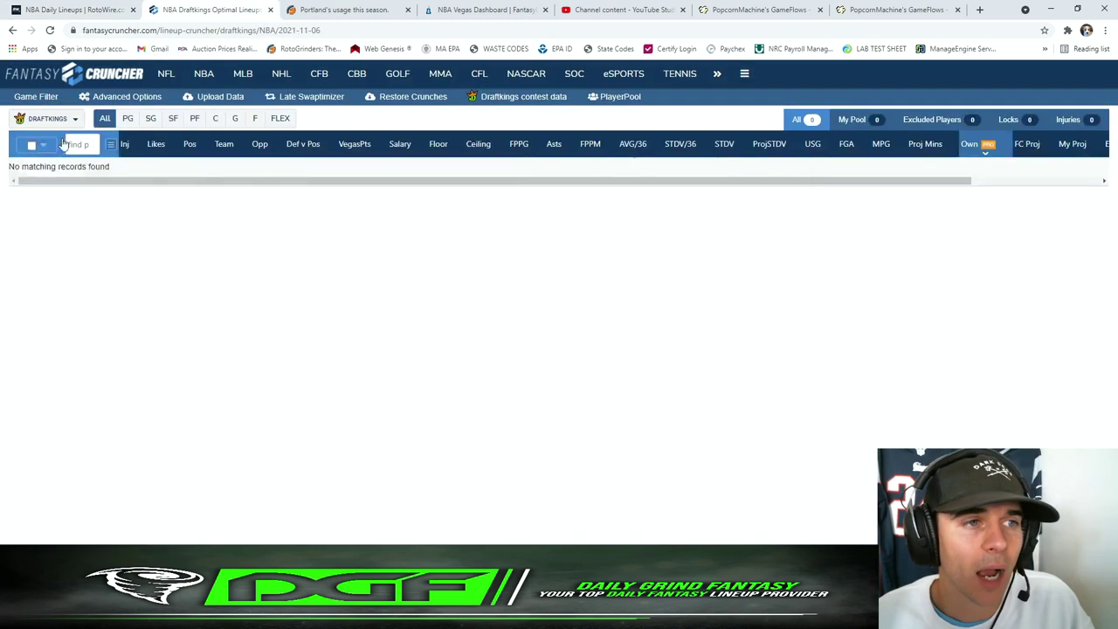
left_click(36, 96)
left_click(125, 216)
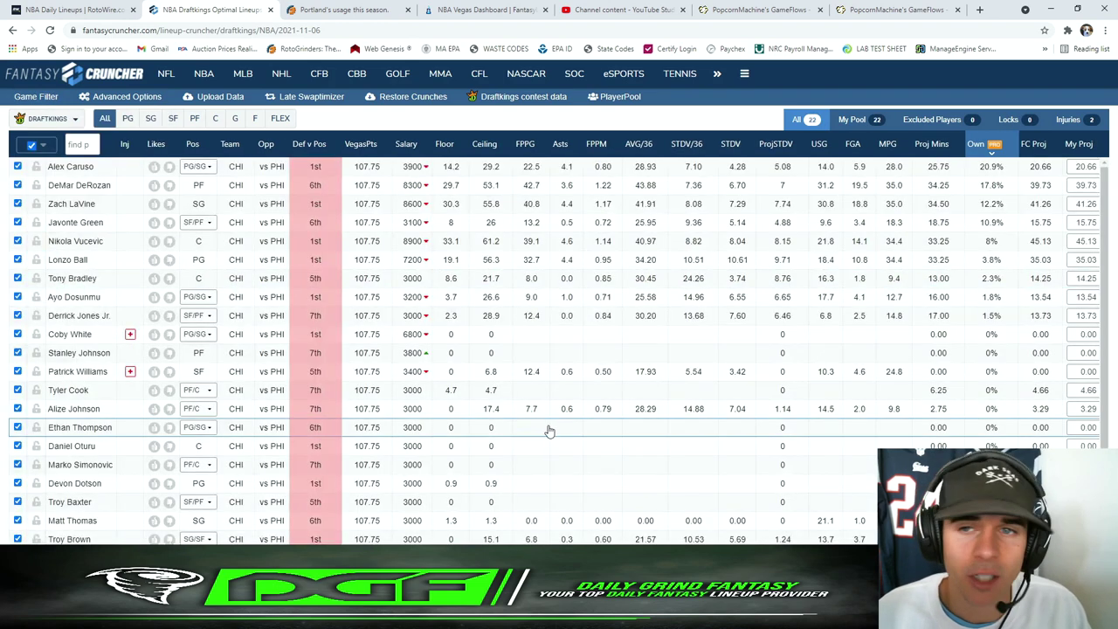
Inspect derozan's value cell in the Excel usage calculator and review DeMar DeRozan's game log in FantasyCruncher
key("alt+Tab")
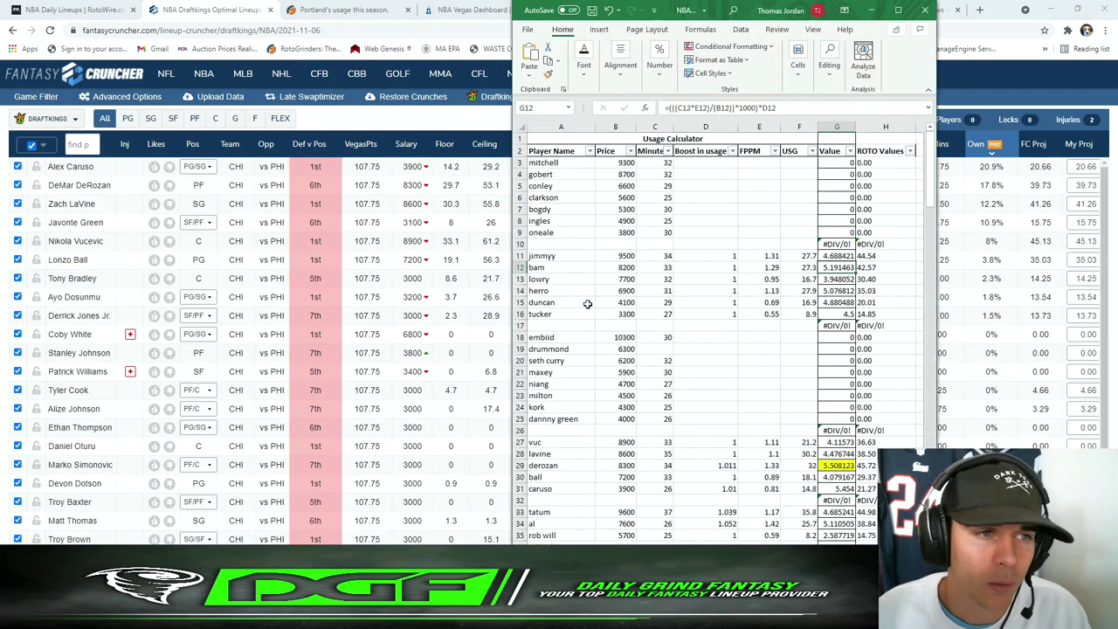
scroll(587, 303, "down", 3)
left_click(830, 359)
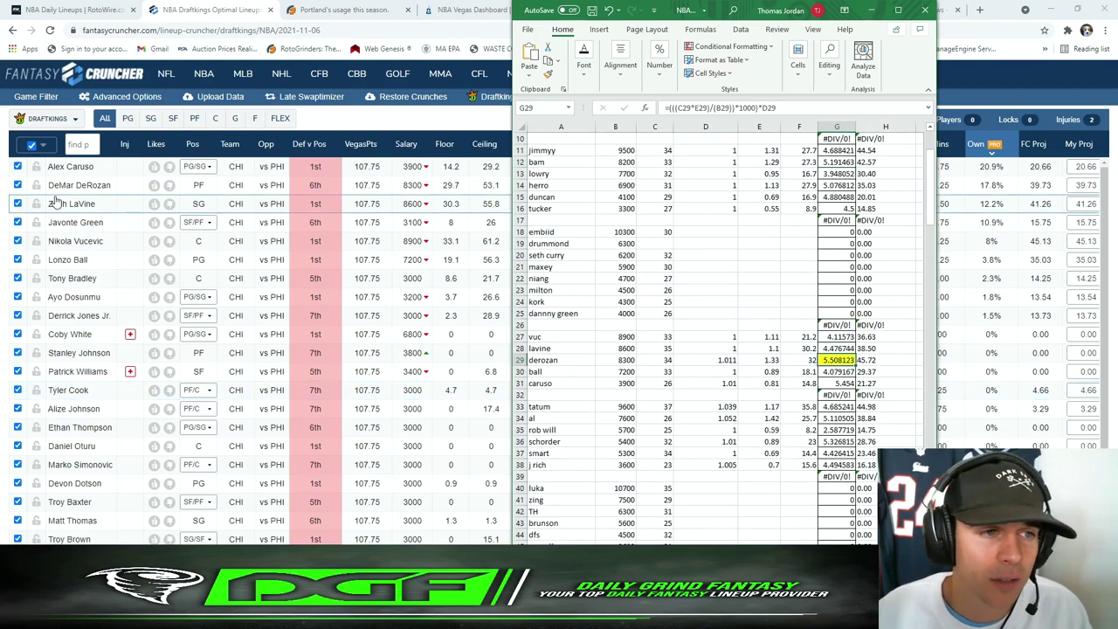
left_click(87, 185)
left_click_drag(504, 209, 620, 219)
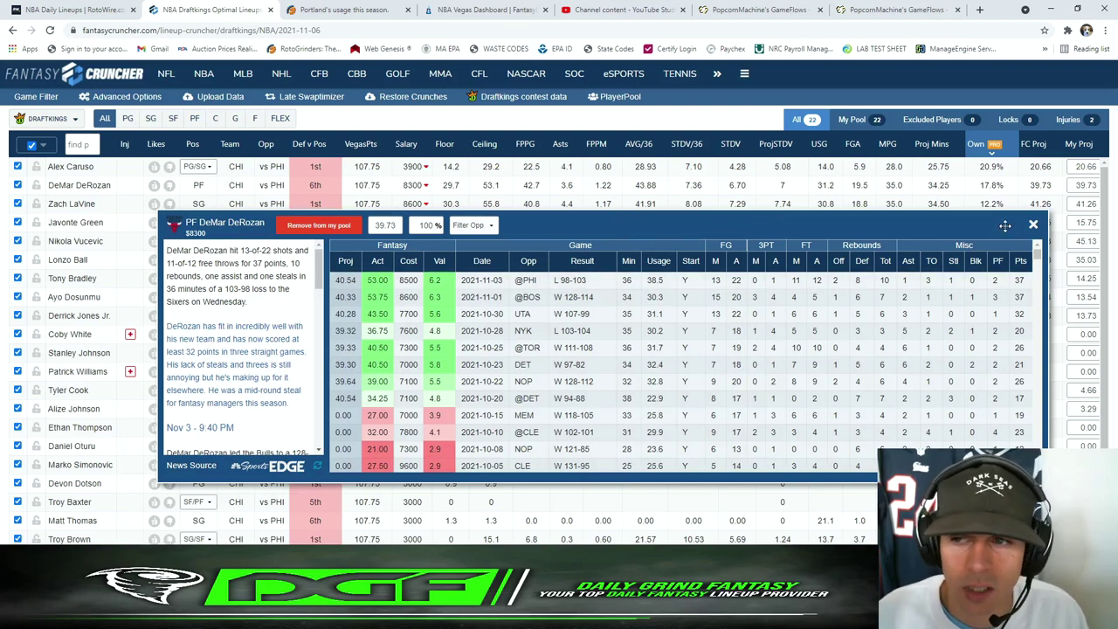
Compare the Chicago players in the Excel usage calculator, inspecting caruso's ROTO value, and close DeRozan's game log in FantasyCruncher
key("alt+Tab")
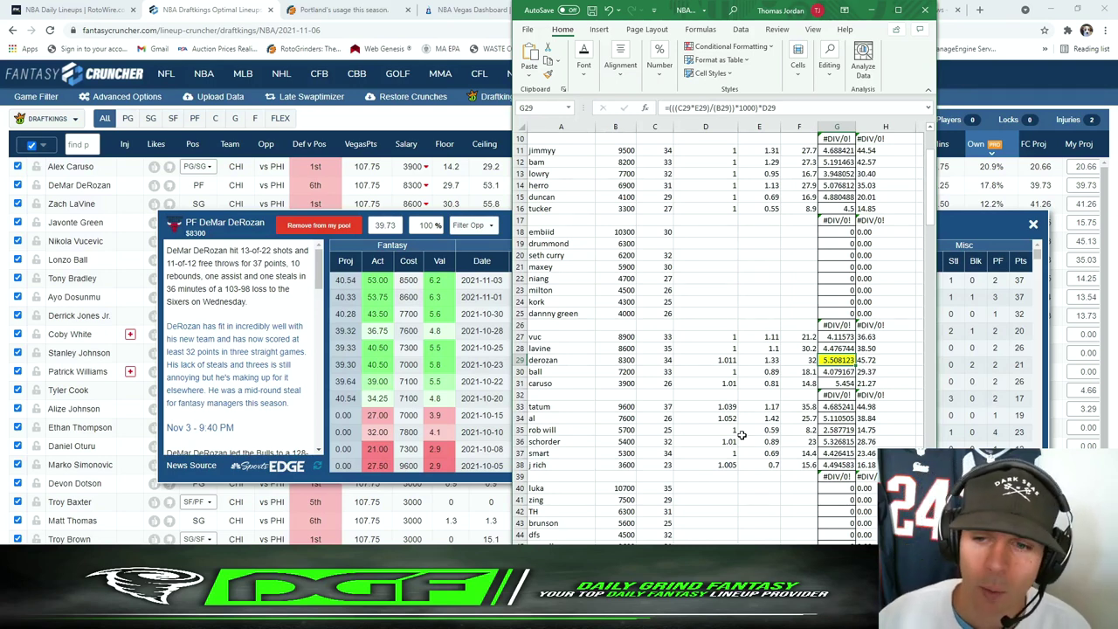
left_click(892, 382)
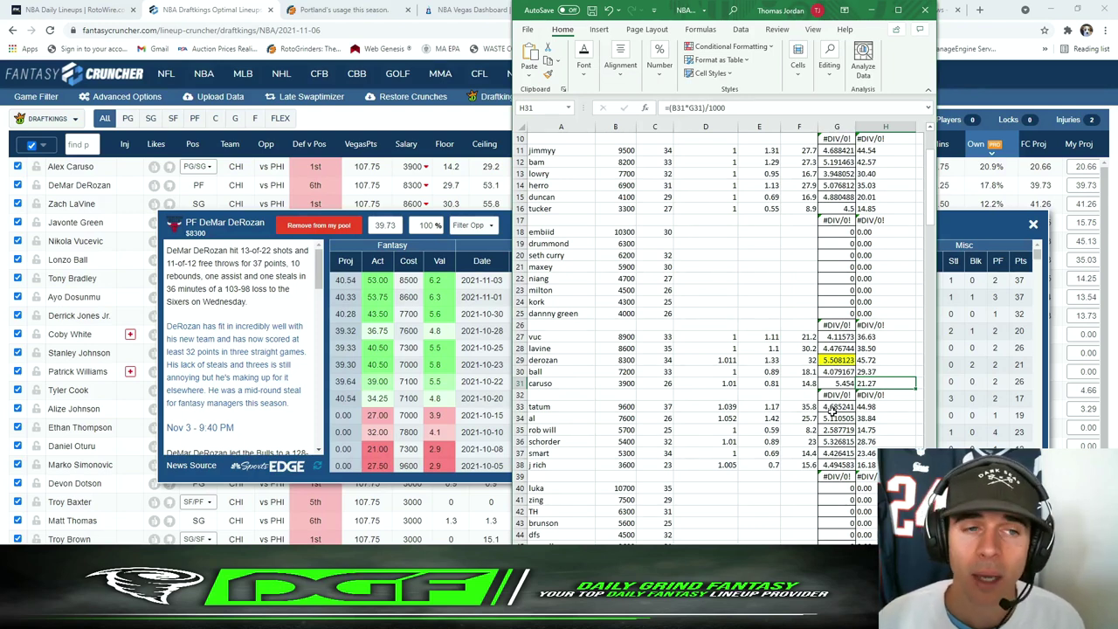
left_click(257, 225)
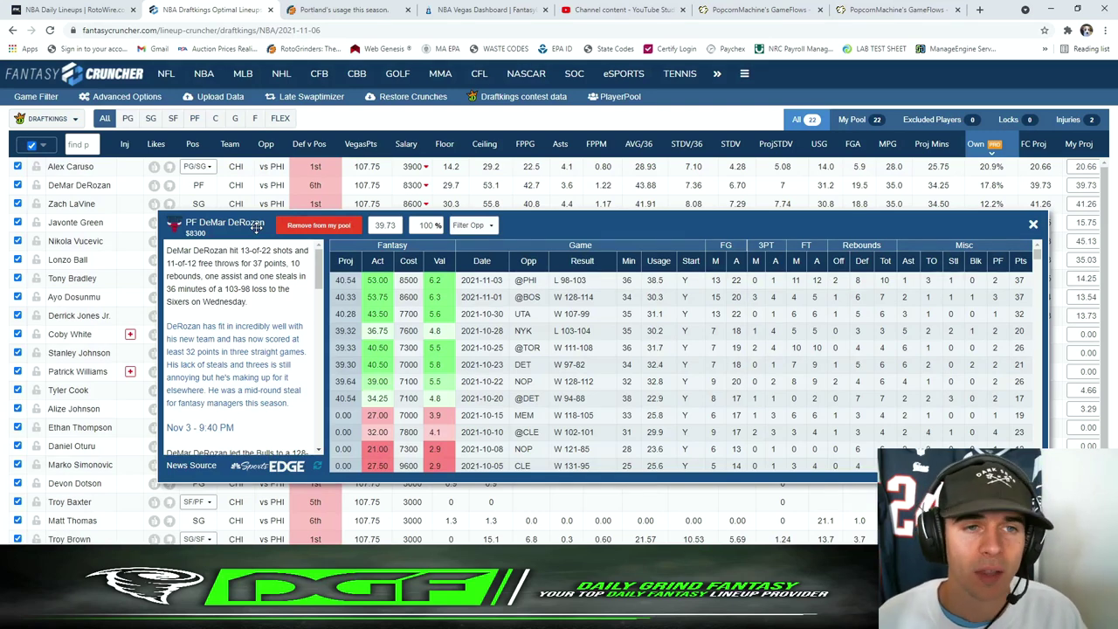
left_click(1036, 228)
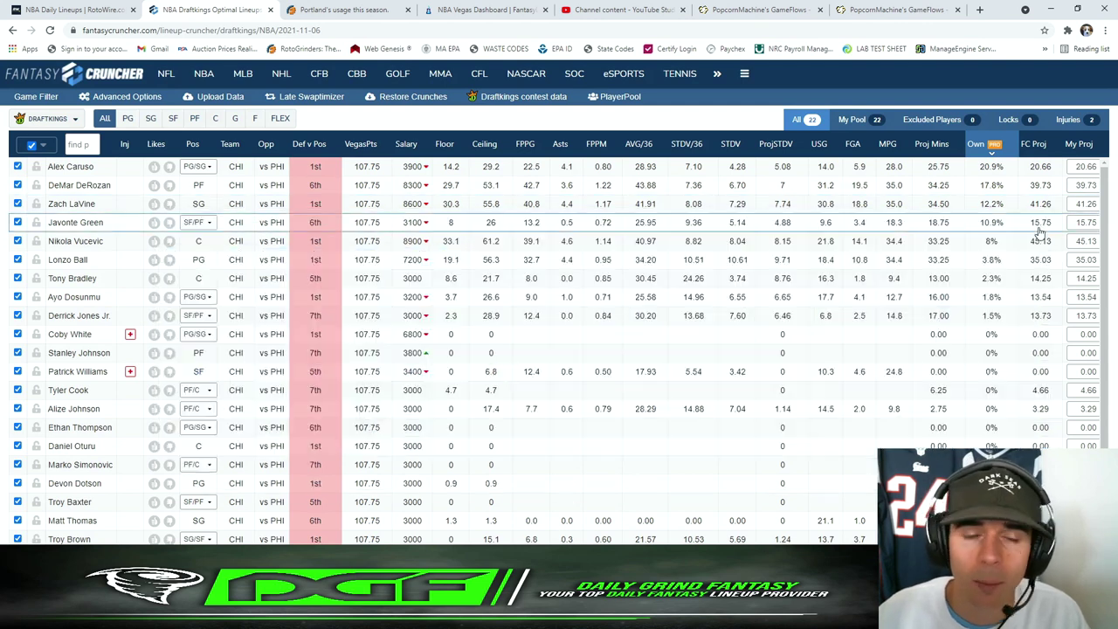
Change the game filter to show Boston players instead of Chicago players
left_click(36, 96)
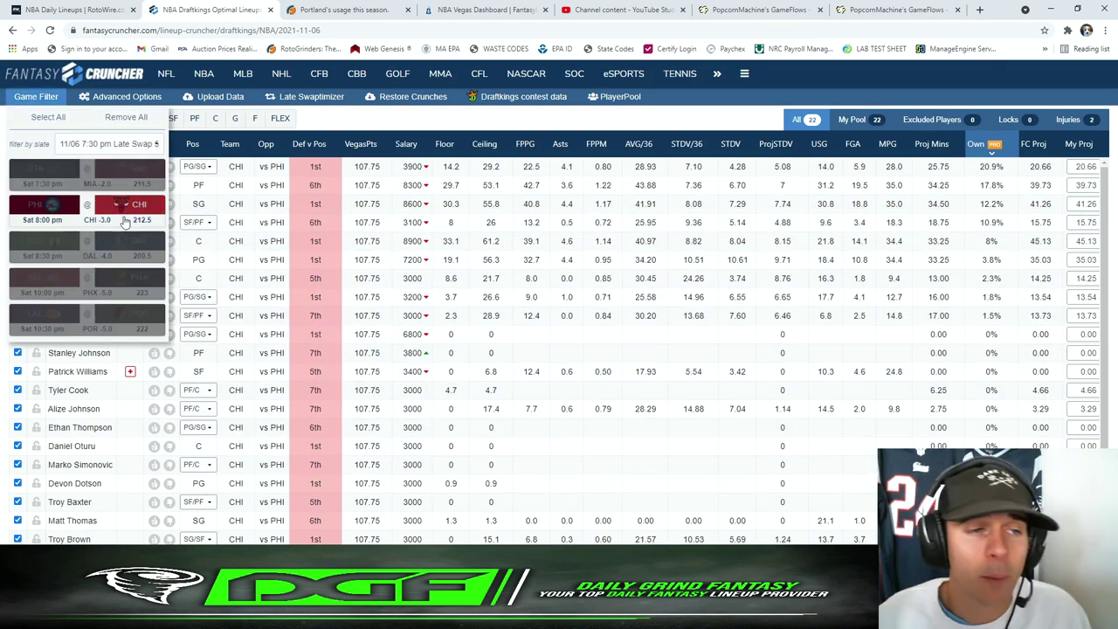
left_click(56, 249)
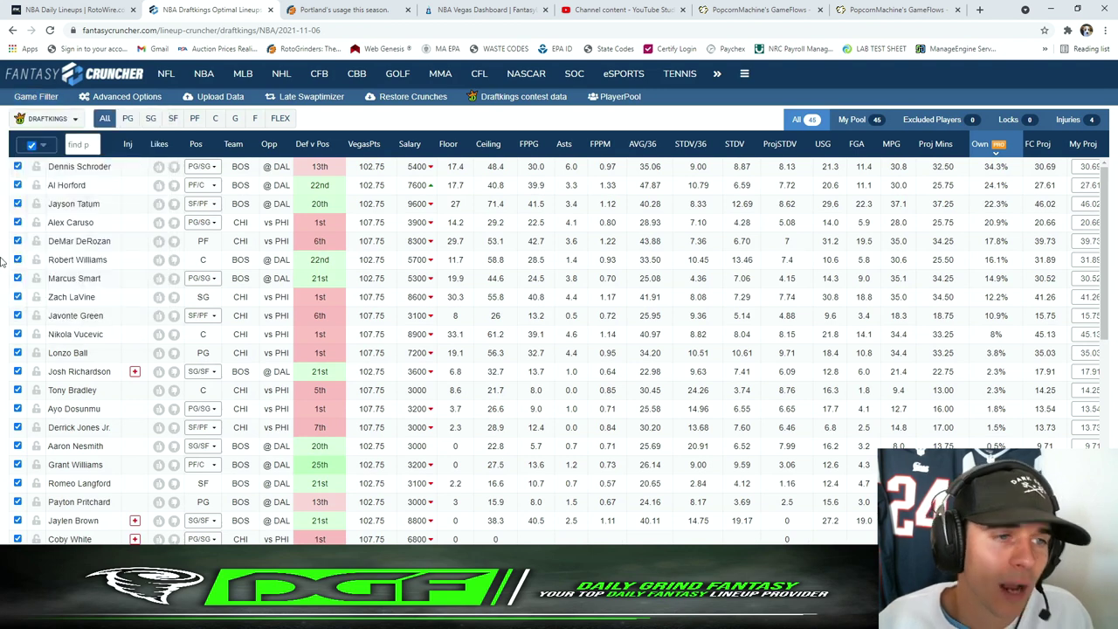
left_click(35, 97)
left_click(56, 180)
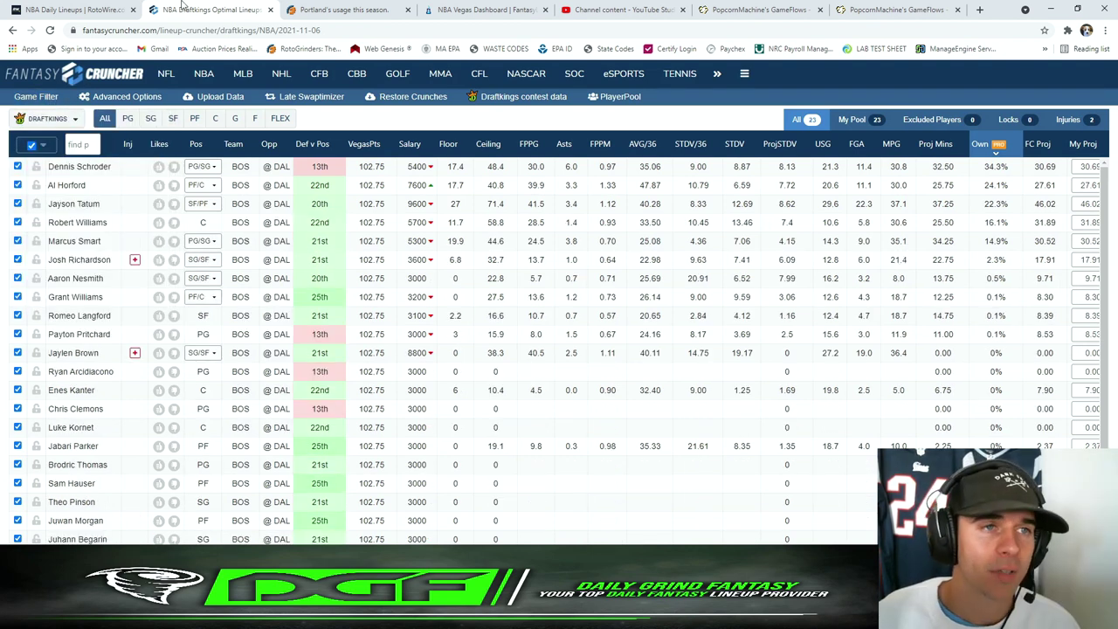
Examine Boston's rotation in the Nov 04, 2021 Celtics–Heat GameFlow on PopcornMachine and return to FantasyCruncher to check Jaylen Brown's injury status
left_click(780, 9)
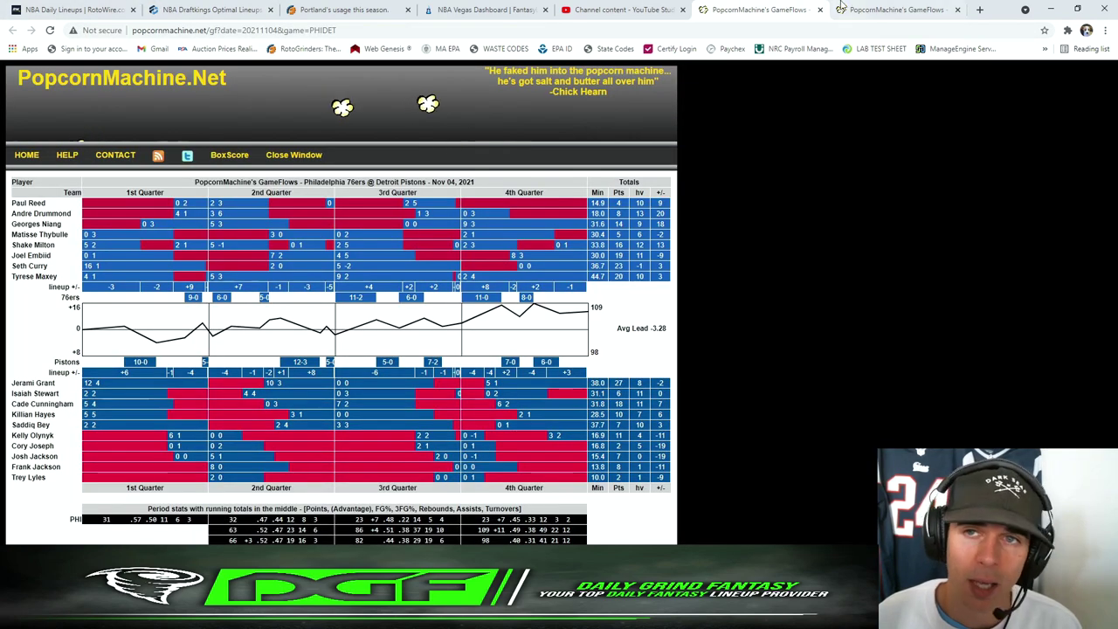
left_click(898, 10)
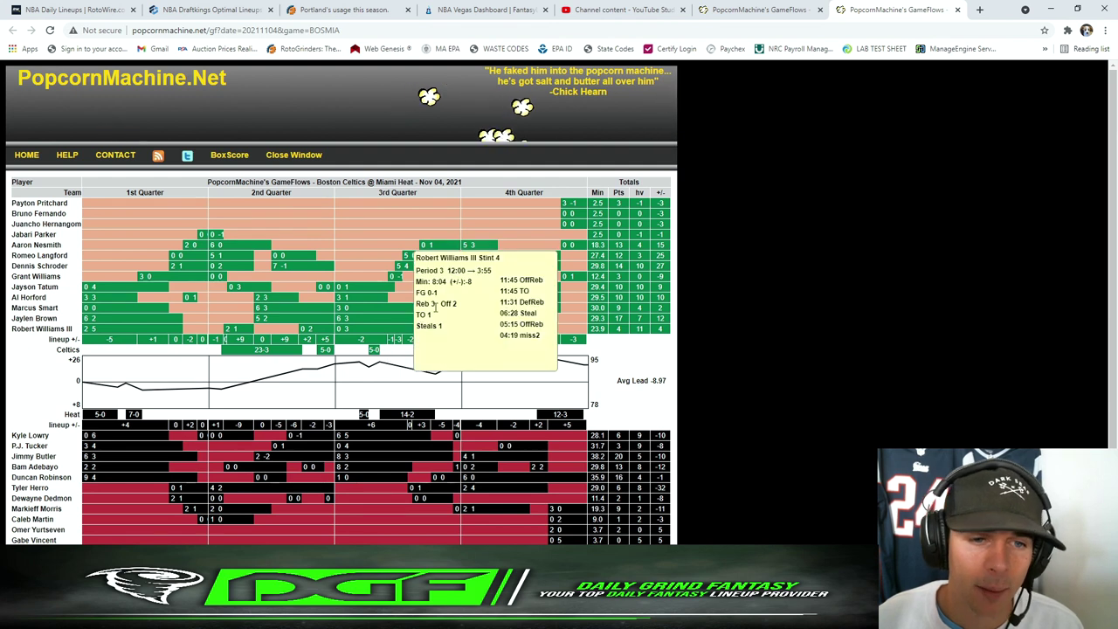
left_click(79, 10)
left_click(205, 11)
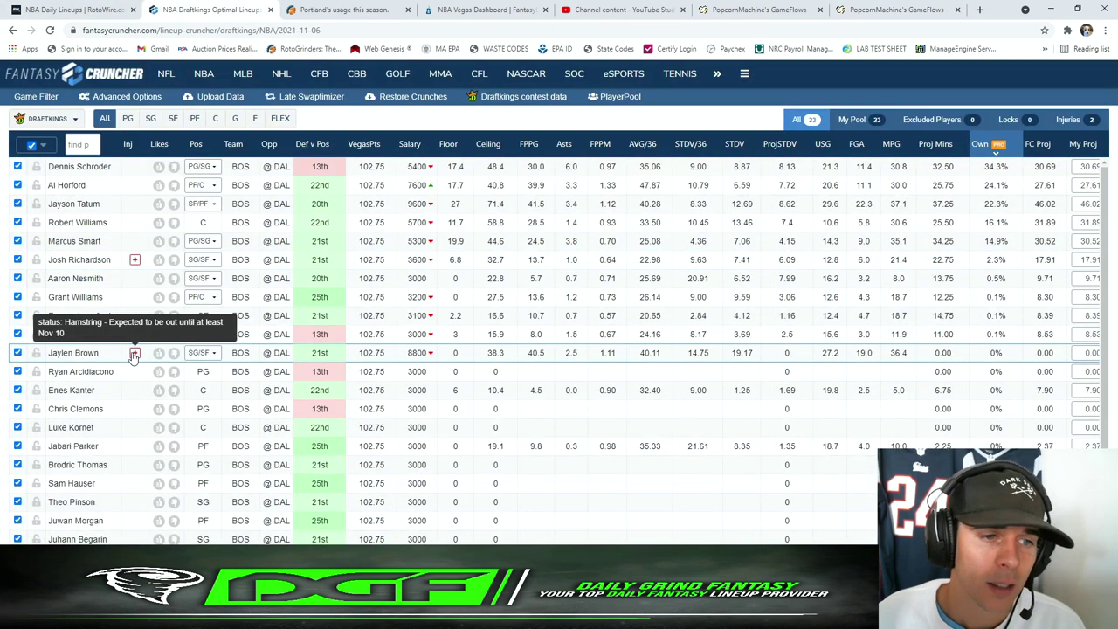
Review Dennis Schroder's game log in FantasyCruncher, then inspect schorder's projection in cell H36 of the Excel usage calculator
left_click(118, 171)
left_click_drag(479, 196, 542, 203)
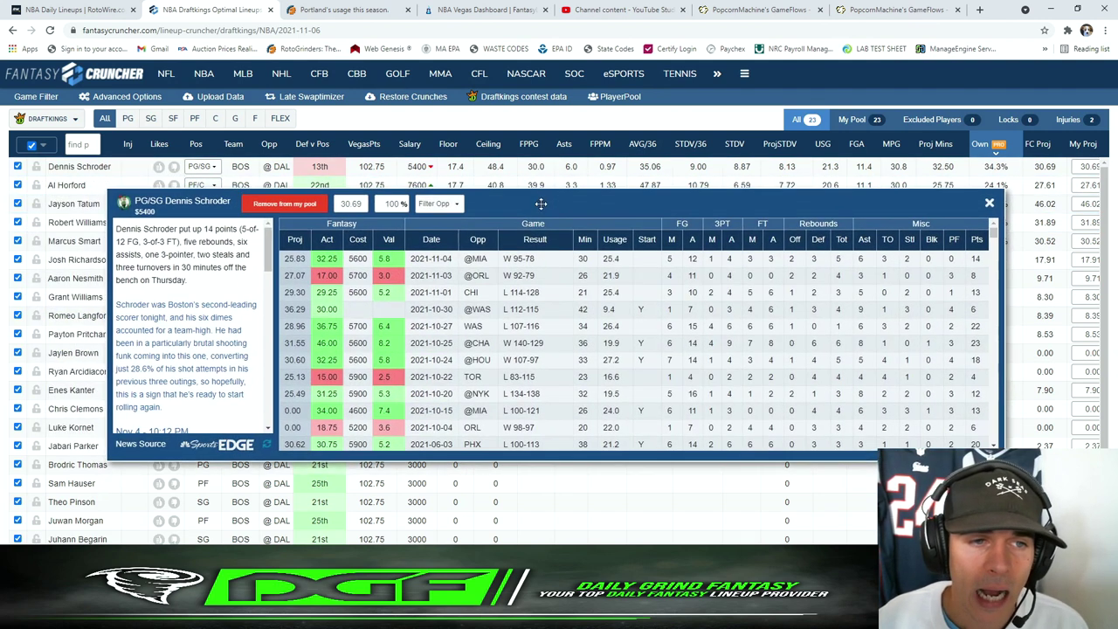
left_click(988, 204)
key("alt+Tab")
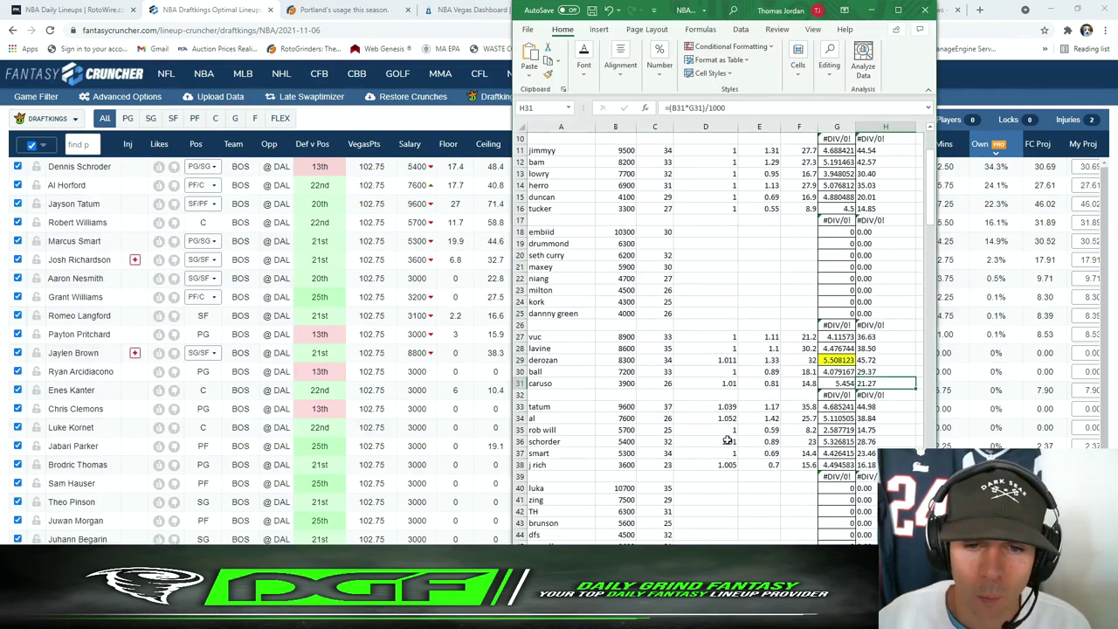
scroll(728, 439, "down", 1)
left_click(865, 407)
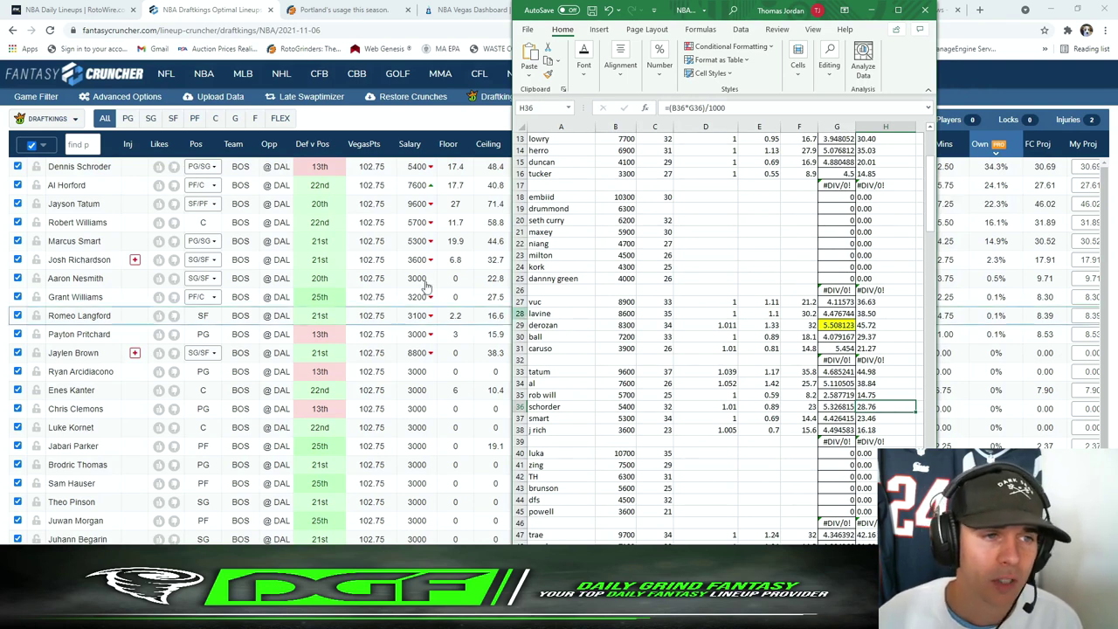
Return to FantasyCruncher and review Jayson Tatum's game log
left_click(75, 204)
left_click_drag(629, 233, 653, 231)
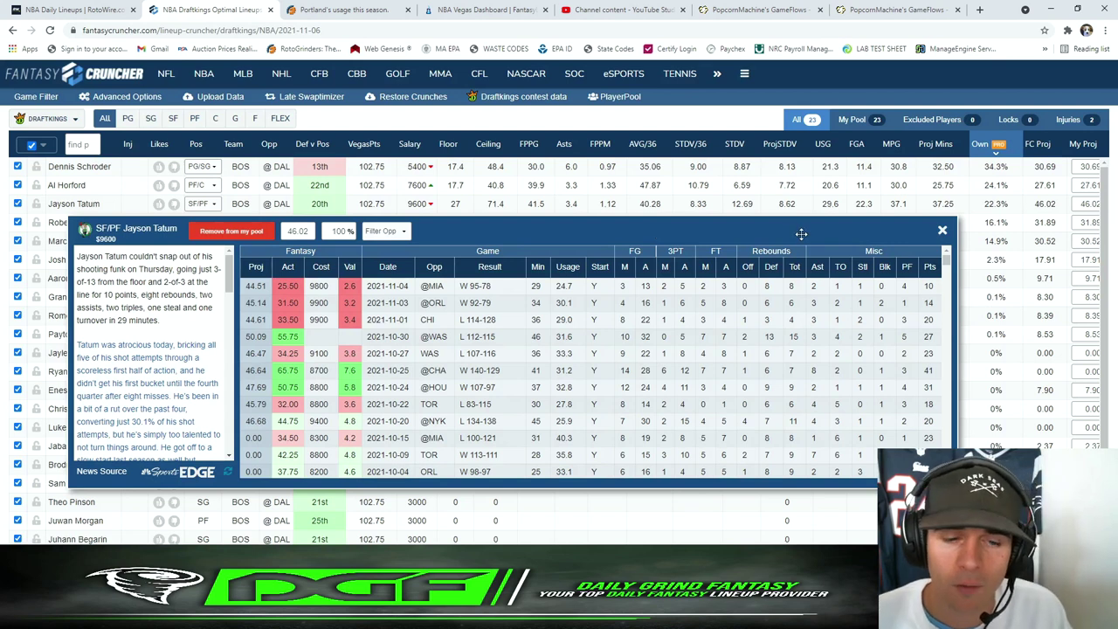
left_click(942, 231)
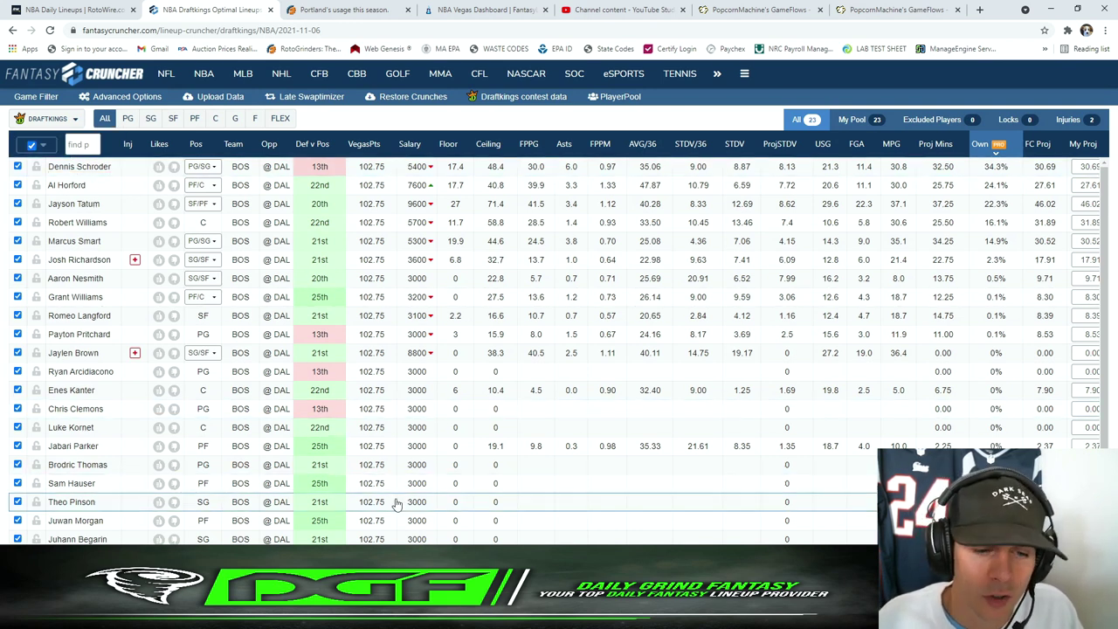
Compare the value cells of derozan (G29) and schorder (G36) in the Excel usage calculator
key("alt+Tab")
left_click(840, 327)
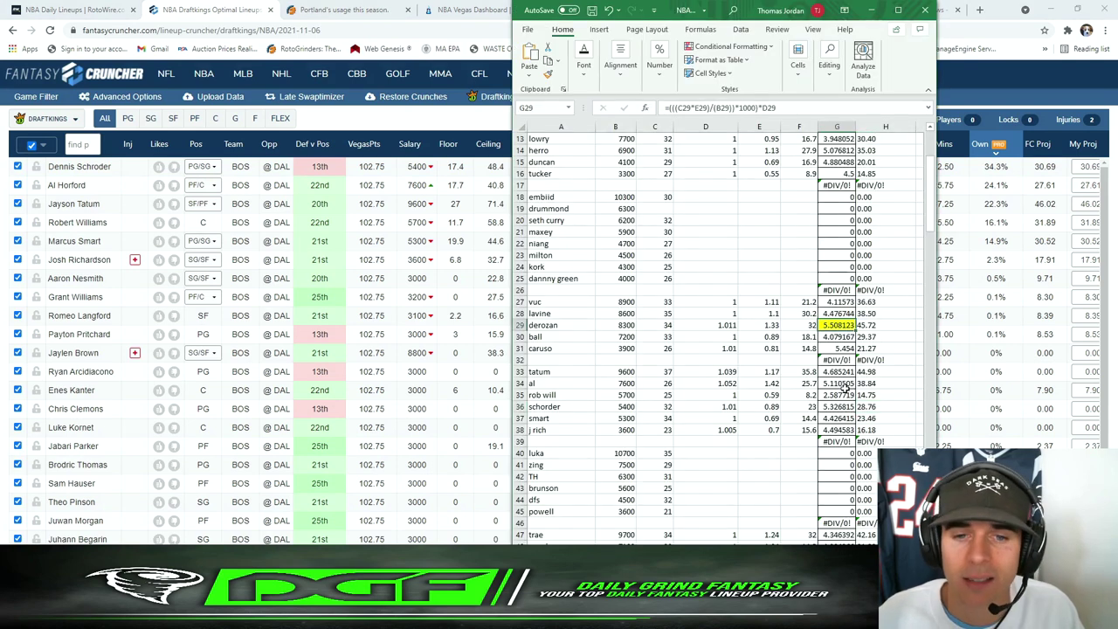
left_click(813, 406)
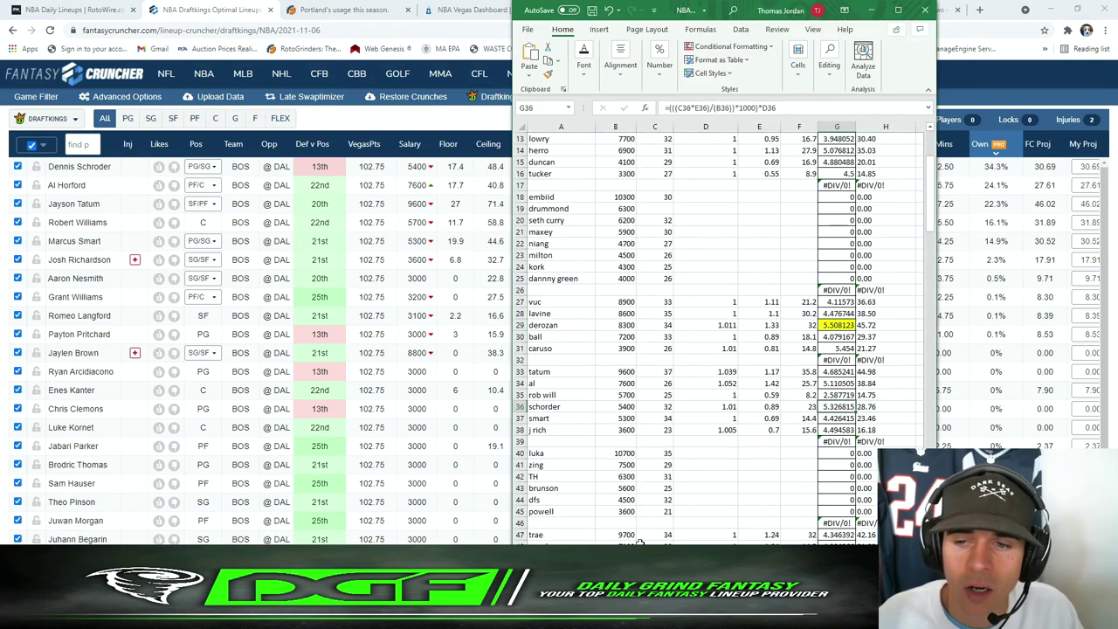
Return to FantasyCruncher and change the game filter to show Dallas players instead of Boston players
left_click(332, 494)
left_click(35, 97)
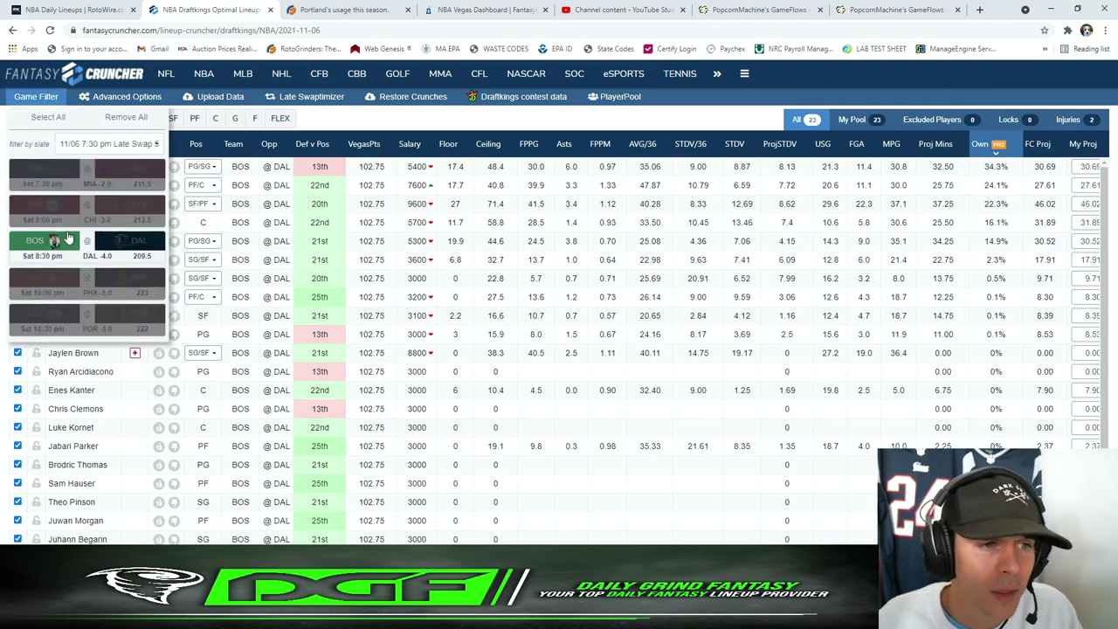
left_click(129, 249)
Check the expected Celtics–Mavericks lineups and injuries on RotoWire and return to FantasyCruncher
left_click(69, 10)
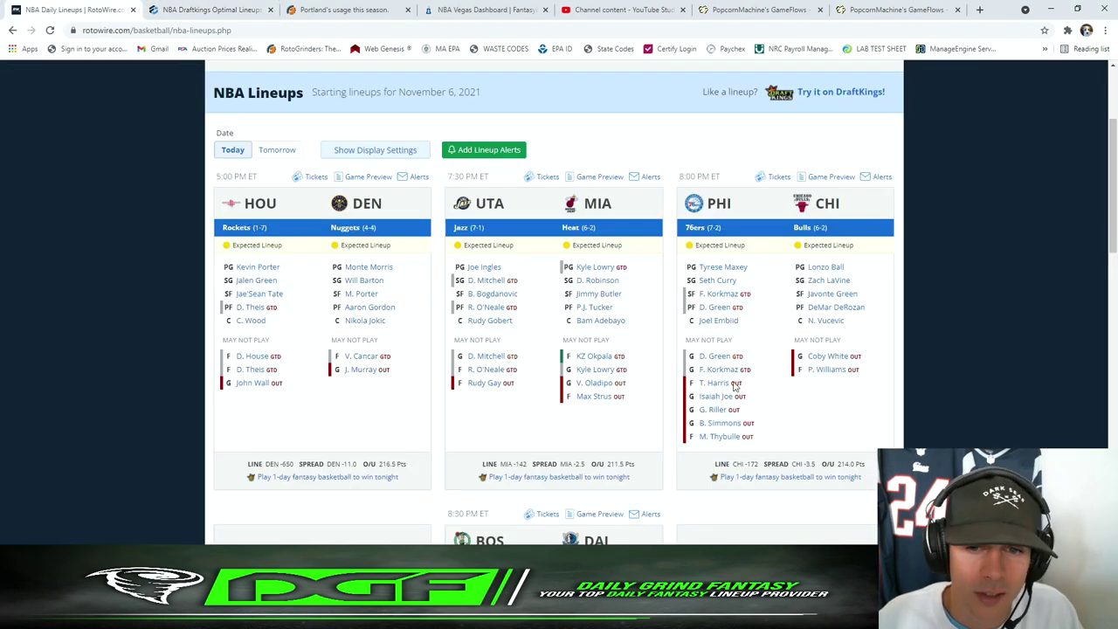
scroll(709, 420, "down", 3)
scroll(709, 420, "down", 1)
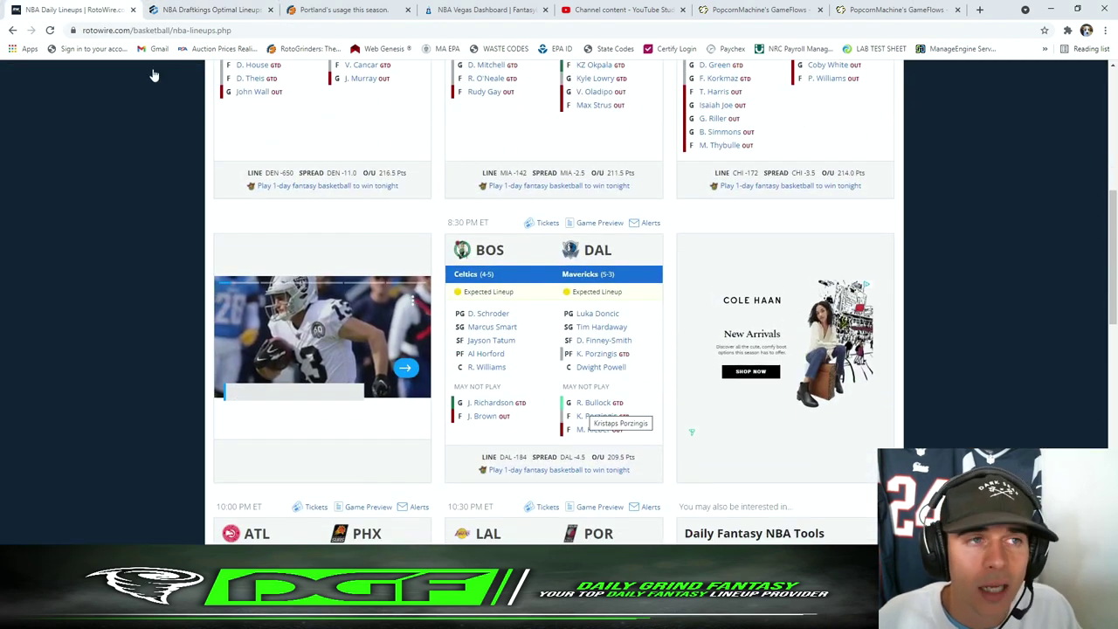
left_click(194, 8)
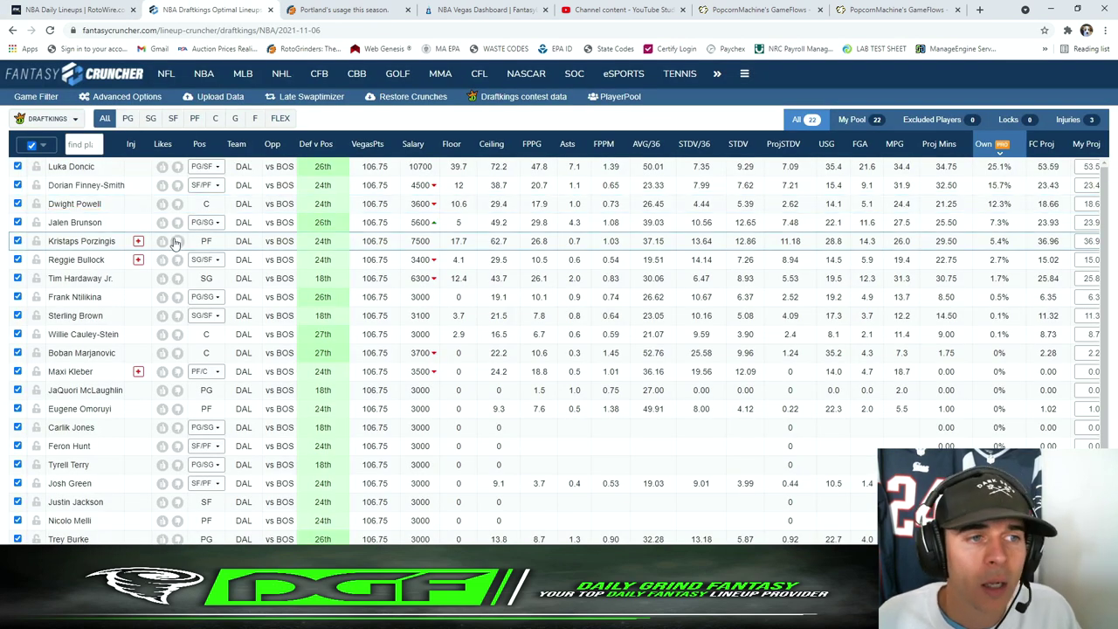
Review Jalen Brunson's game log in FantasyCruncher
left_click(87, 224)
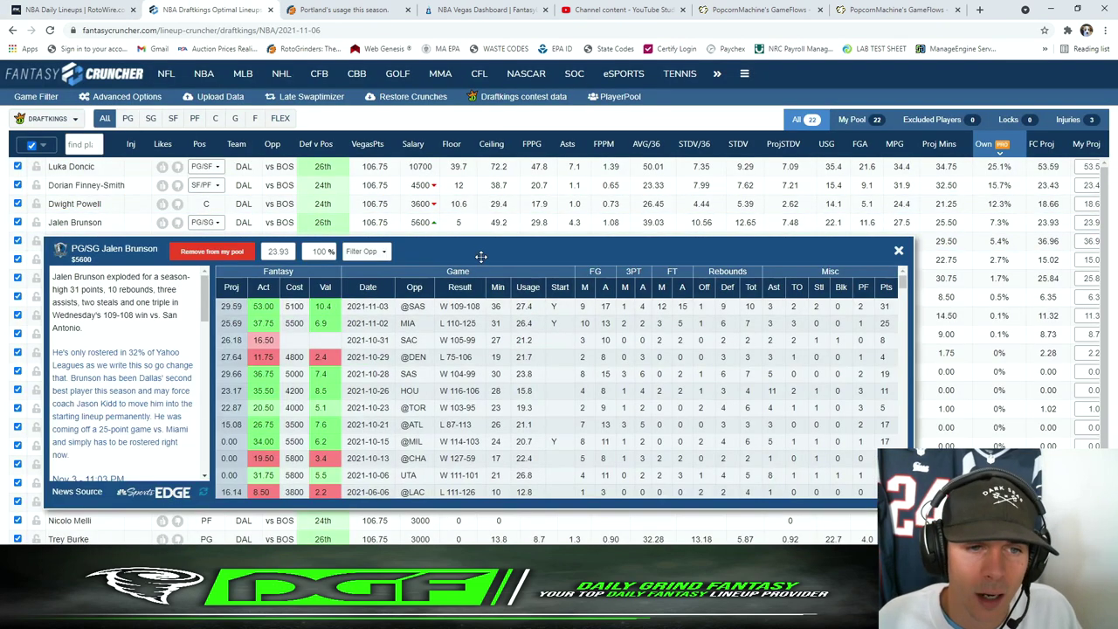
left_click_drag(537, 259, 569, 260)
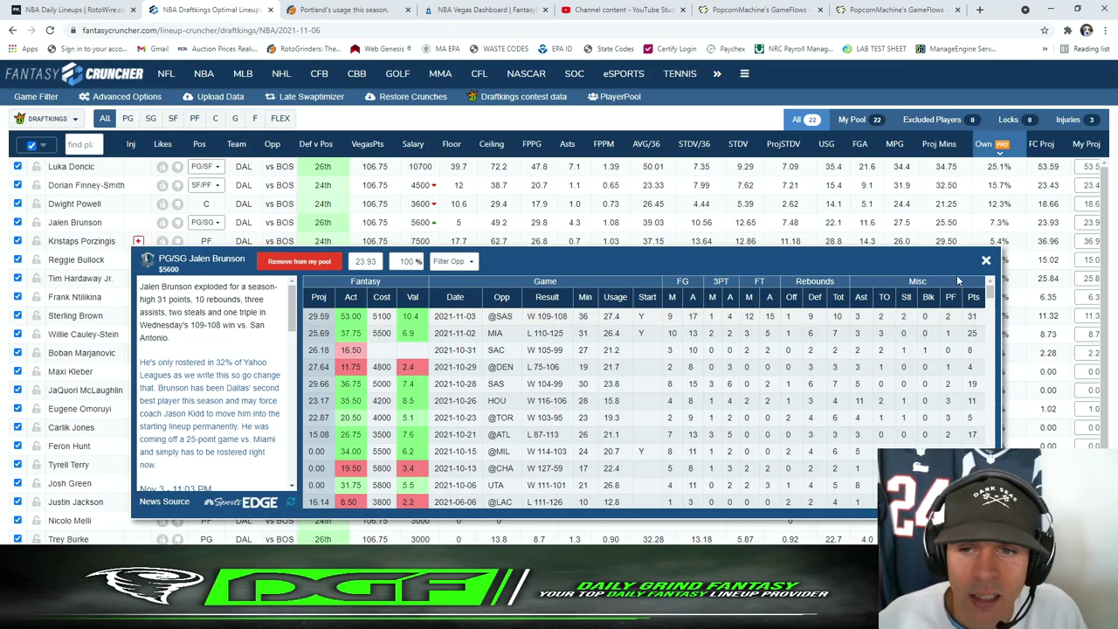
left_click(985, 260)
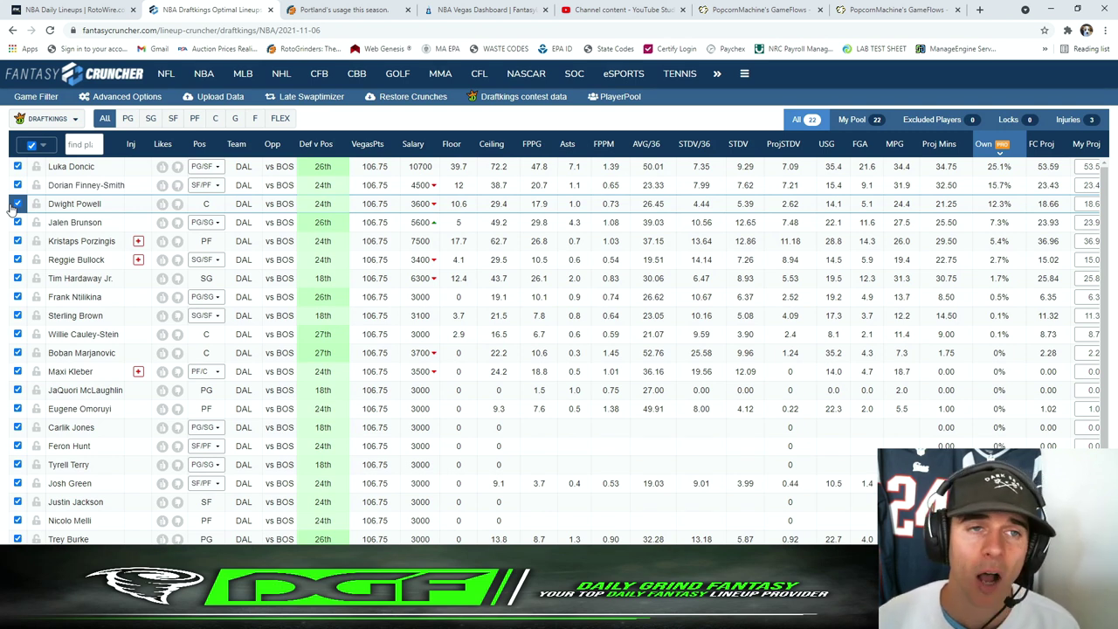
Check RotoWire's expected lineups for the ATL–PHX and LAL–POR games, then return to the Dallas players in FantasyCruncher
left_click(75, 9)
scroll(350, 402, "down", 4)
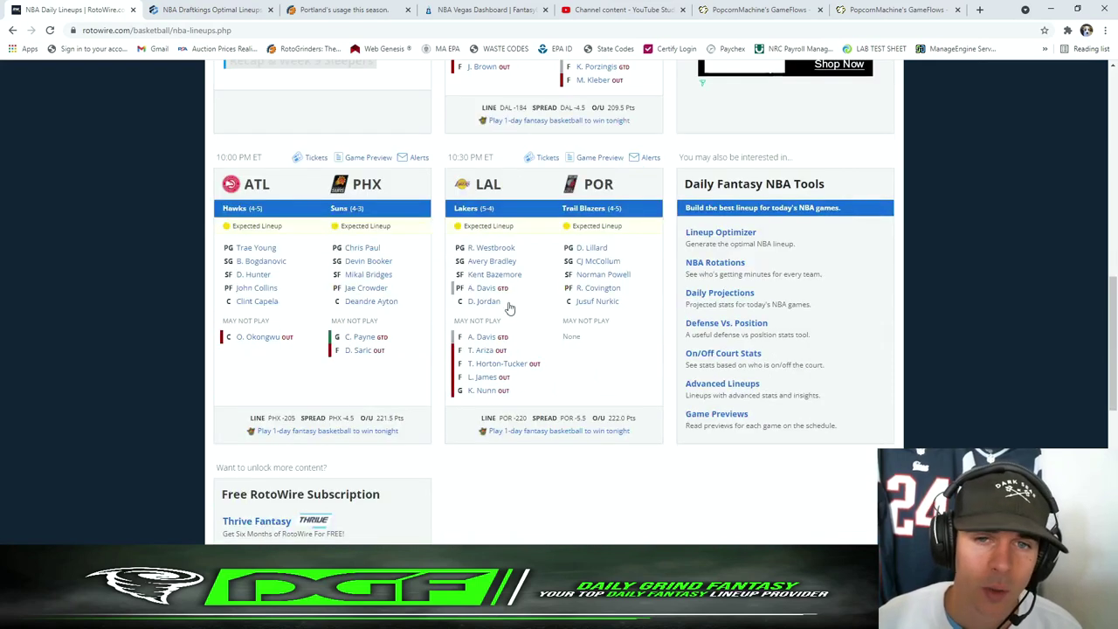
left_click(245, 10)
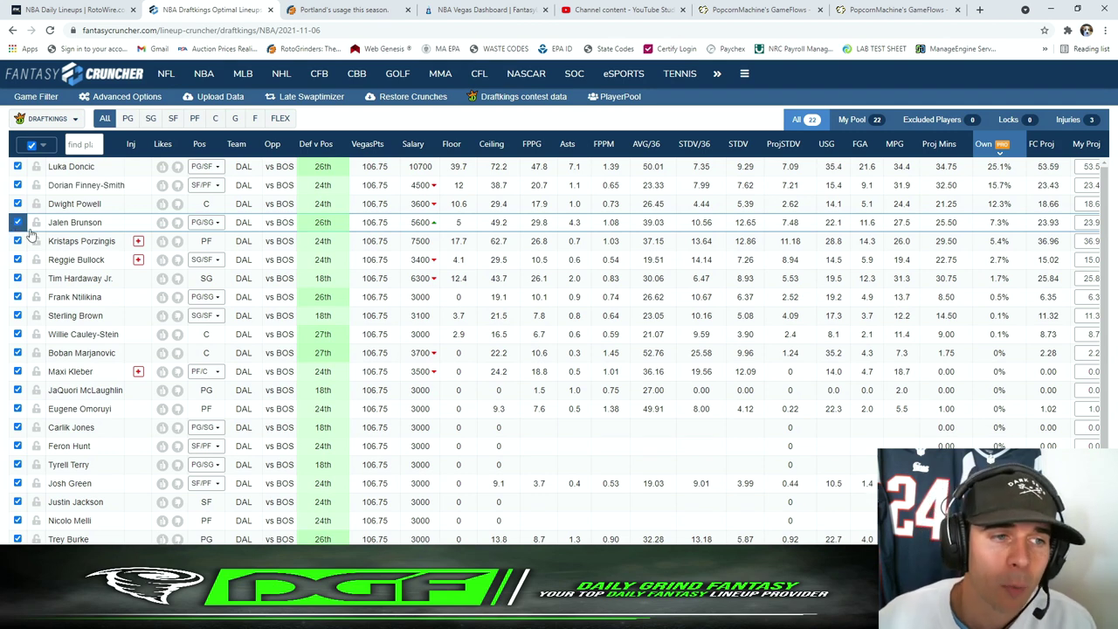
mouse_move(143, 245)
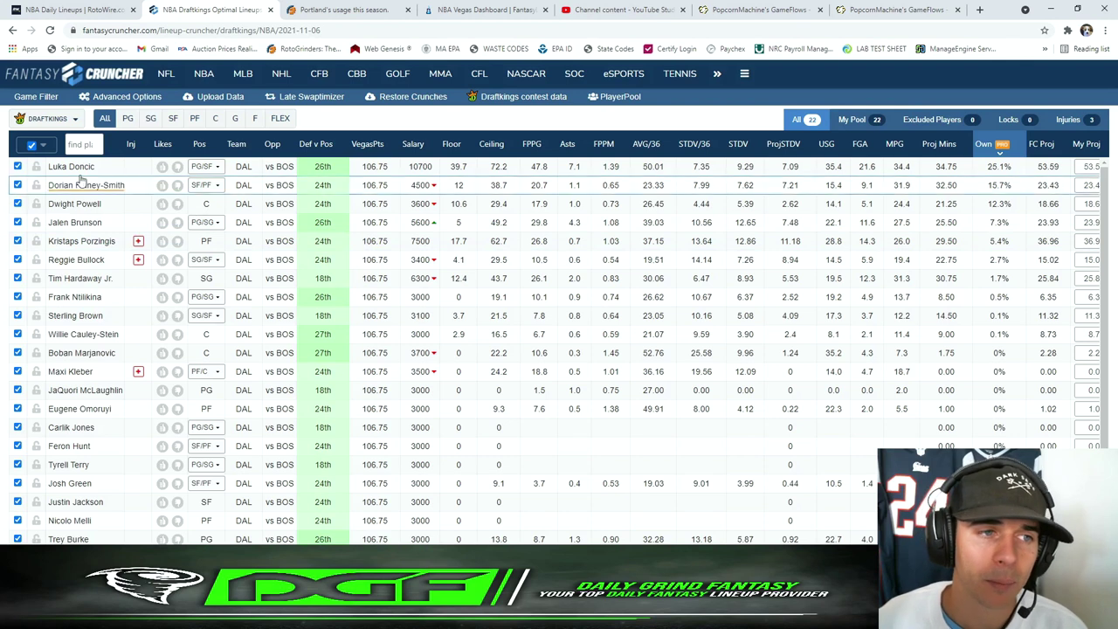
Change the game filter to show Atlanta players instead of Dallas players
left_click(52, 98)
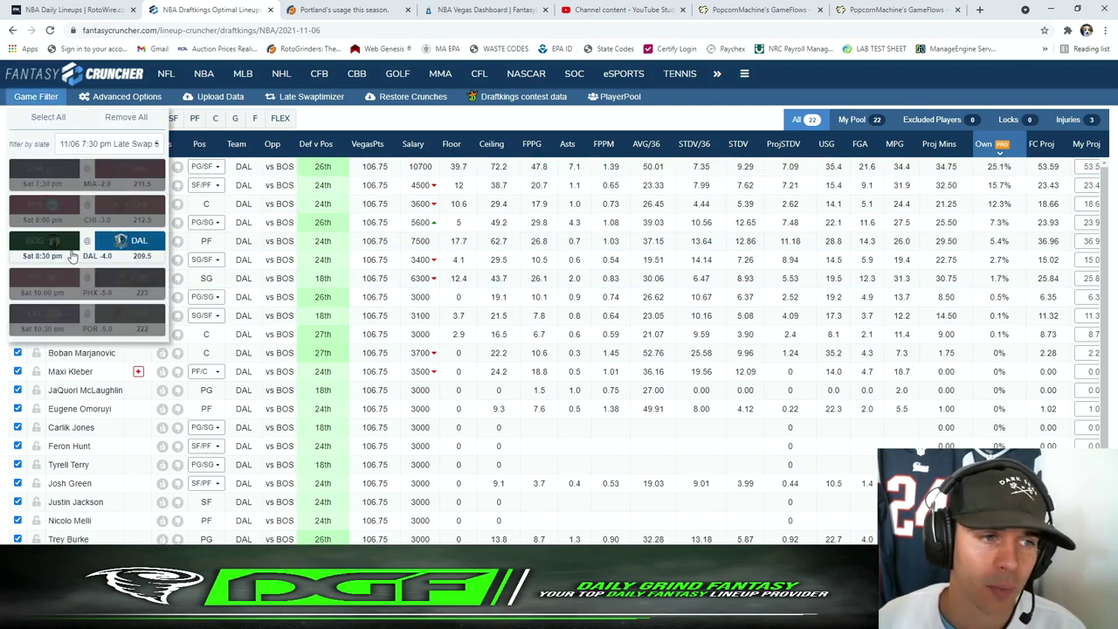
left_click(87, 245)
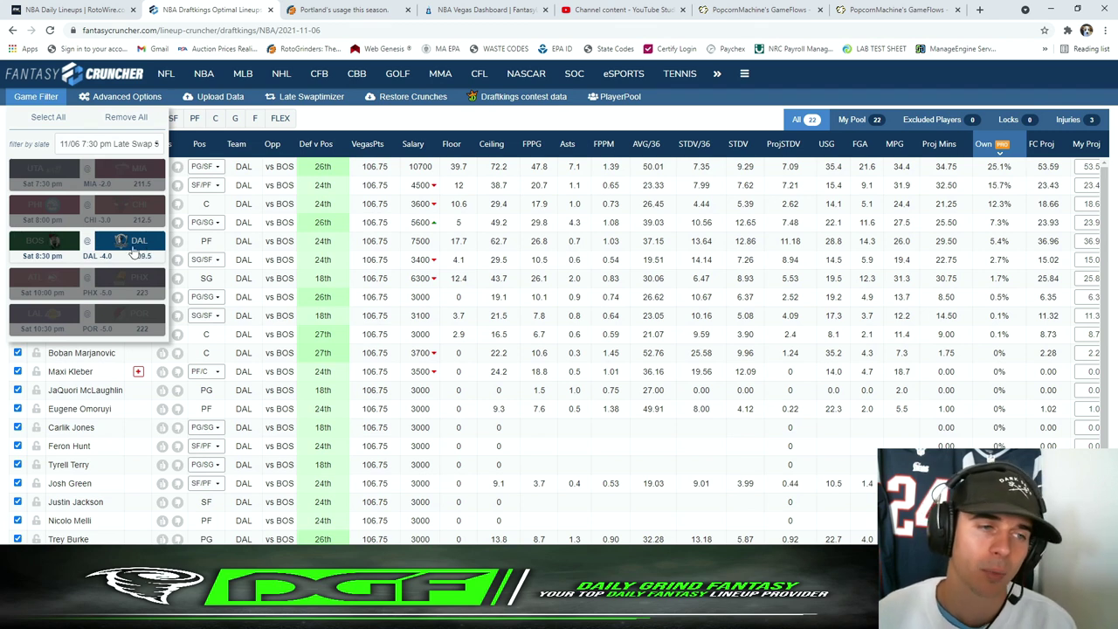
left_click(54, 244)
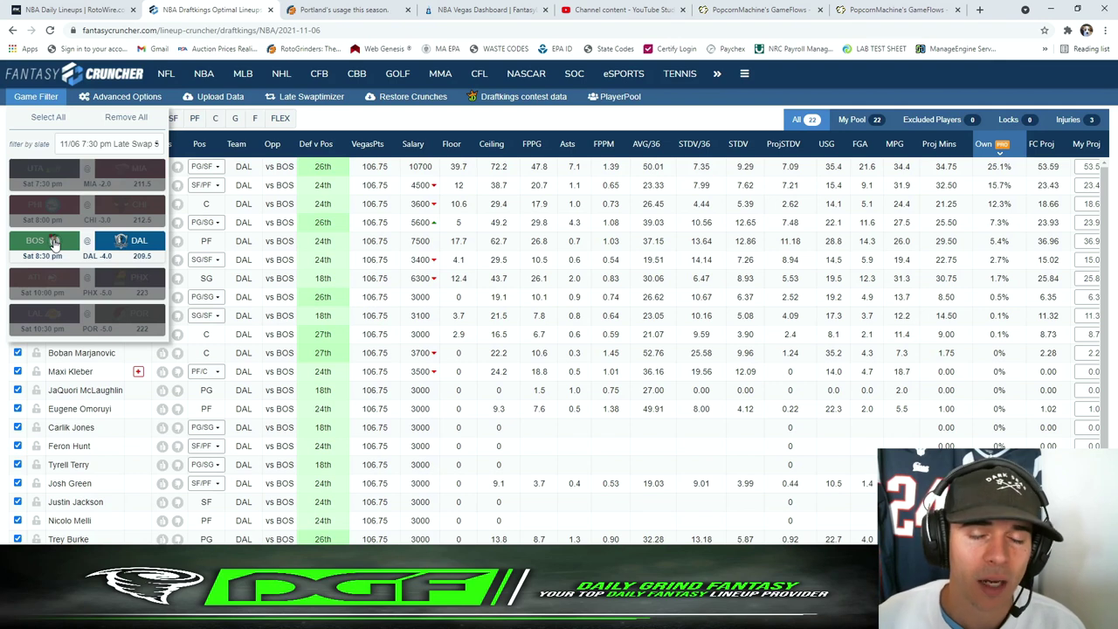
left_click(55, 244)
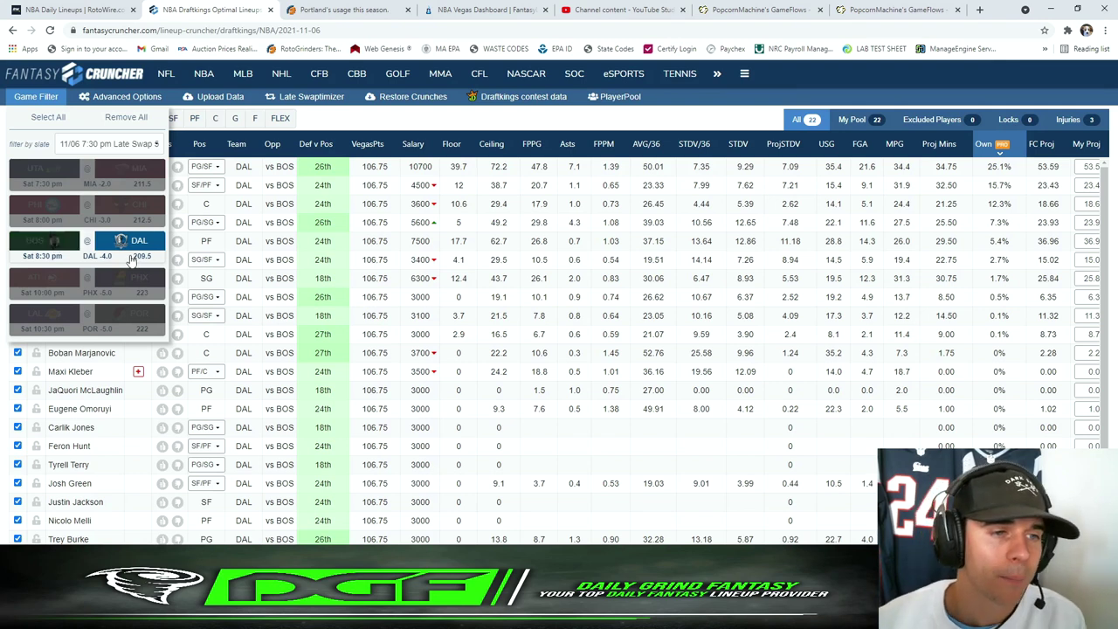
left_click(52, 278)
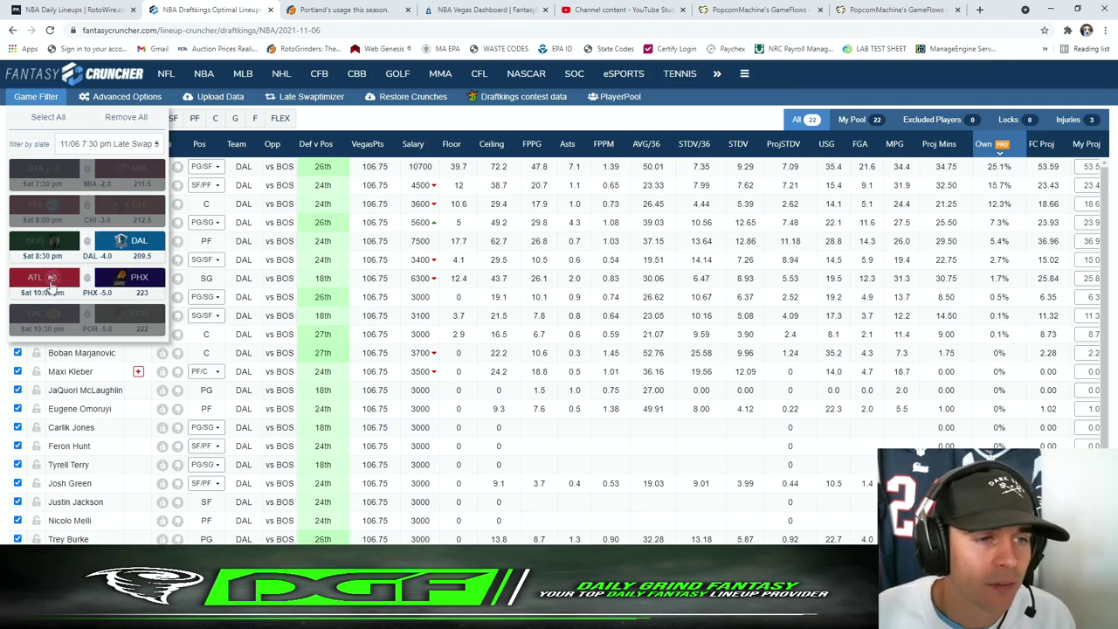
left_click(139, 241)
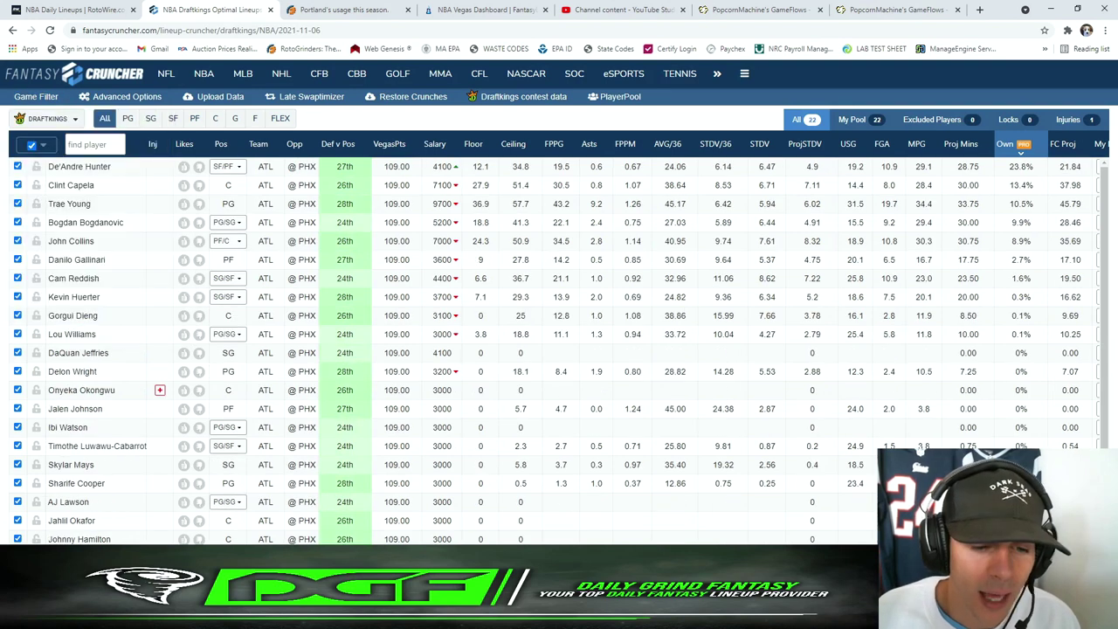
Compare the Atlanta and Phoenix players in the Excel usage calculator, inspecting ayton's projection in cell H56
key("alt+Tab")
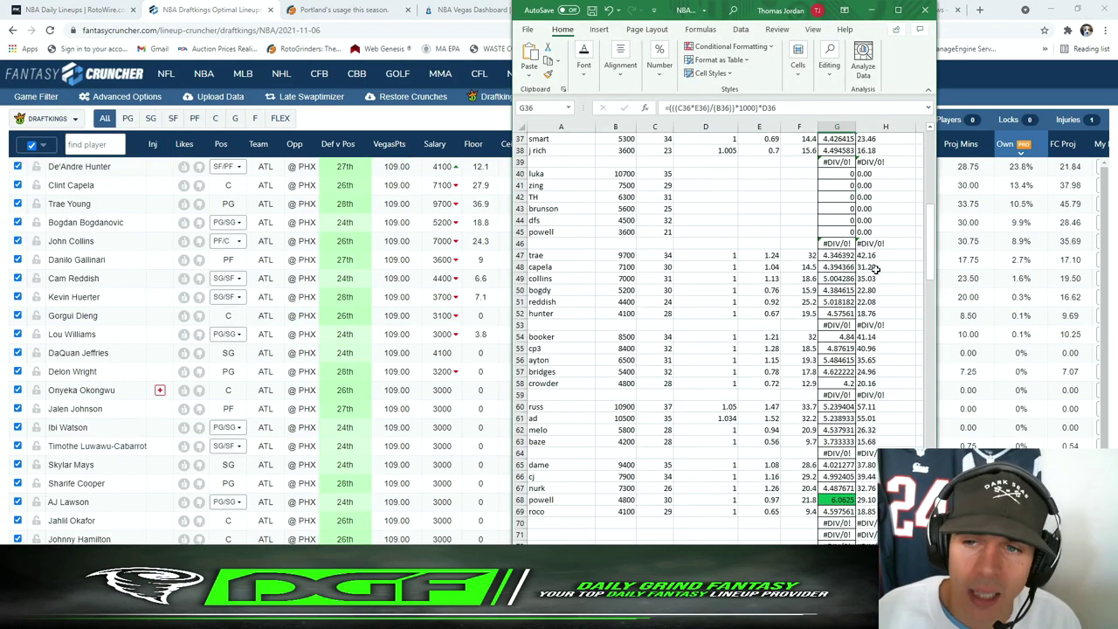
left_click(869, 359)
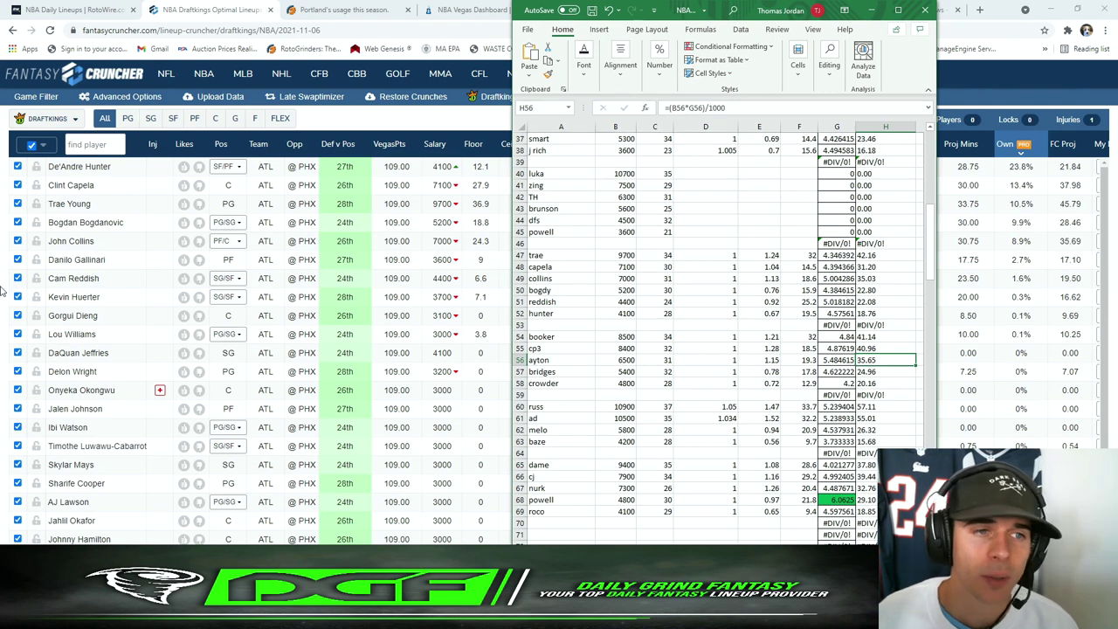
left_click(5, 319)
Review De'Andre Hunter's game log in FantasyCruncher
left_click(98, 172)
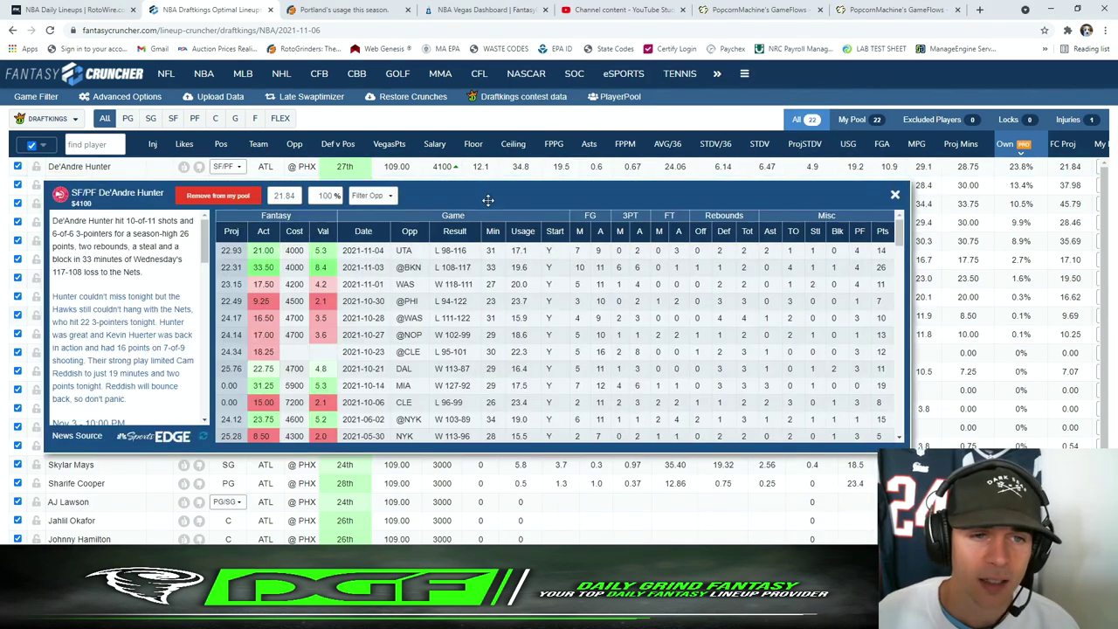
left_click_drag(493, 194, 554, 199)
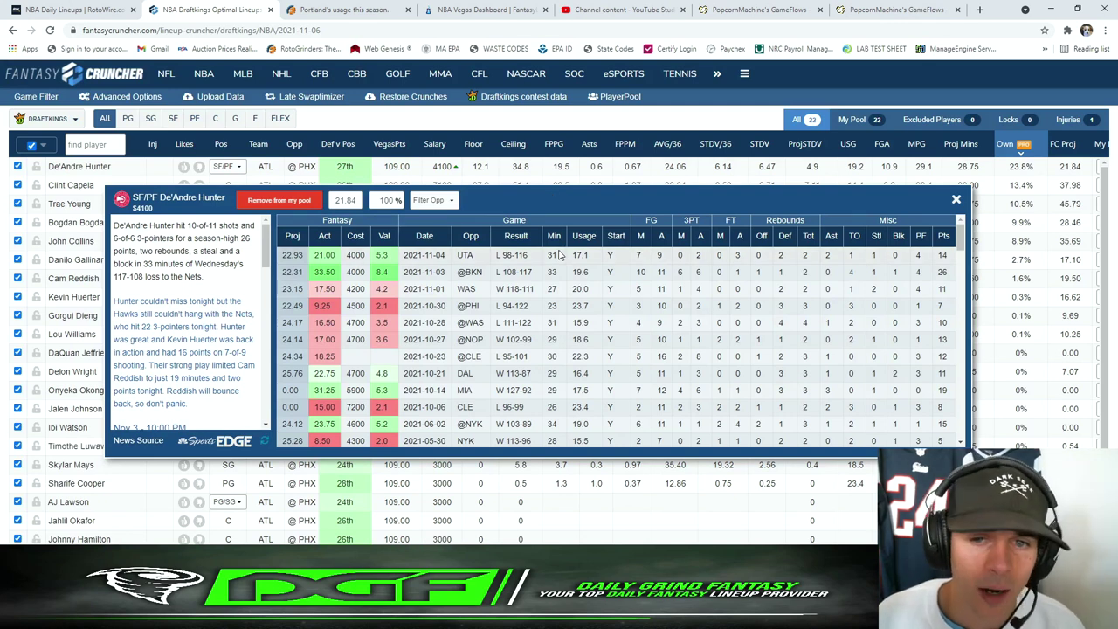
left_click(957, 200)
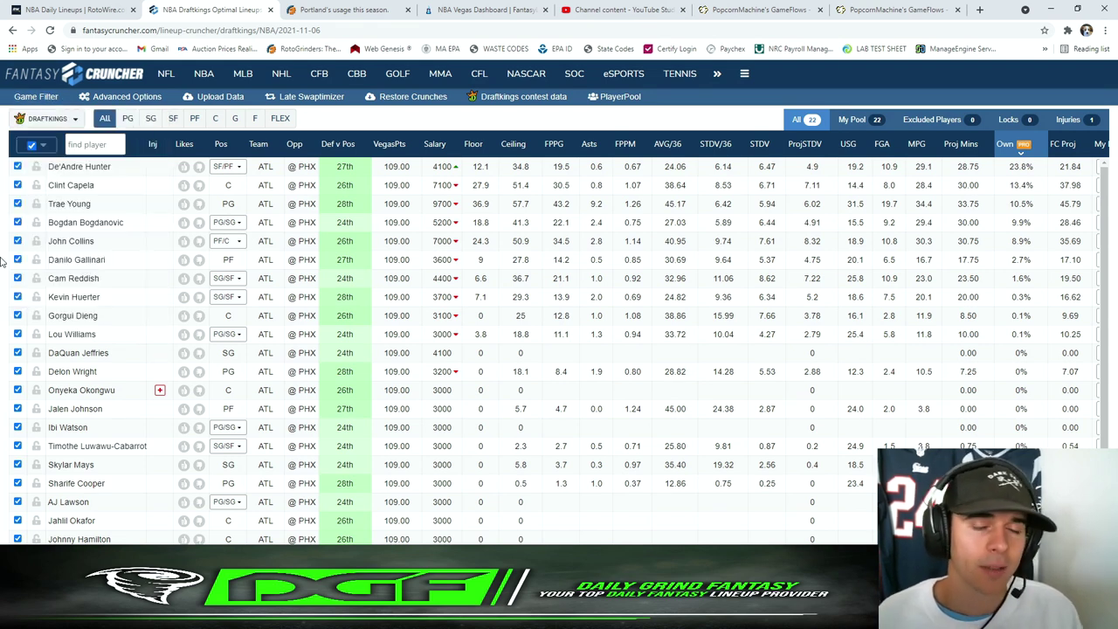
Change the game filter to show Phoenix players instead of Atlanta players and review Chris Paul's game log
mouse_move(36, 96)
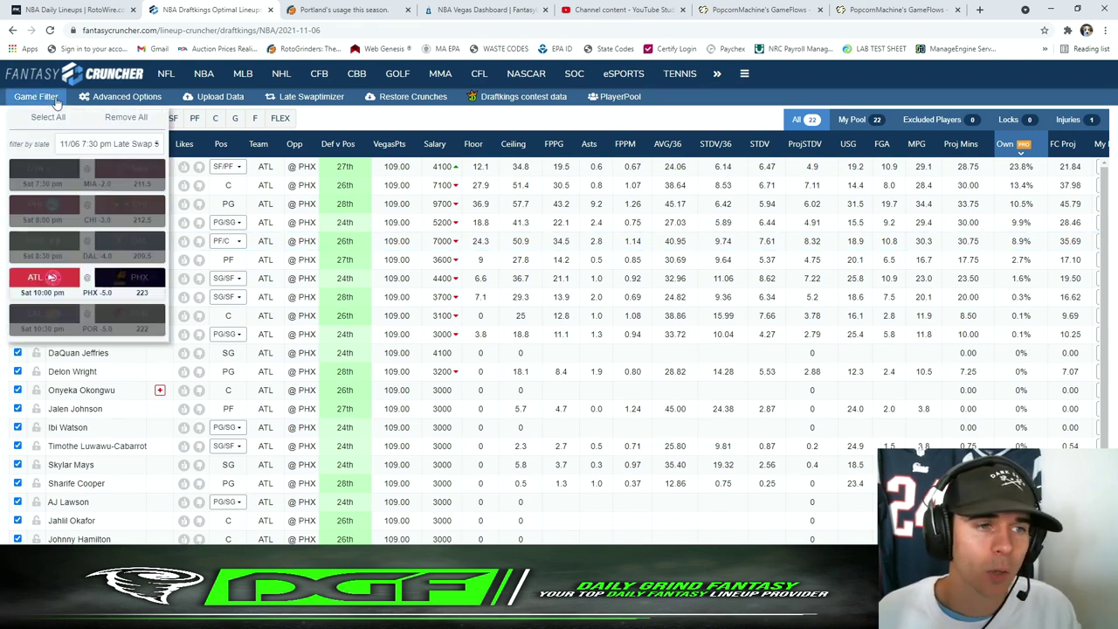
left_click(65, 280)
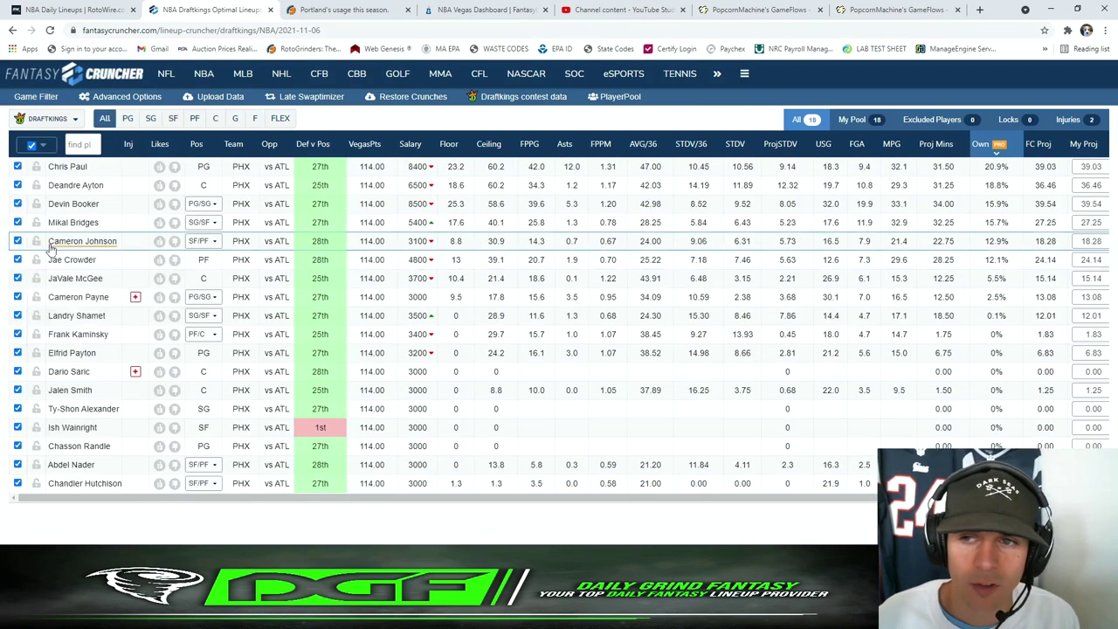
left_click(58, 167)
left_click_drag(524, 197, 549, 193)
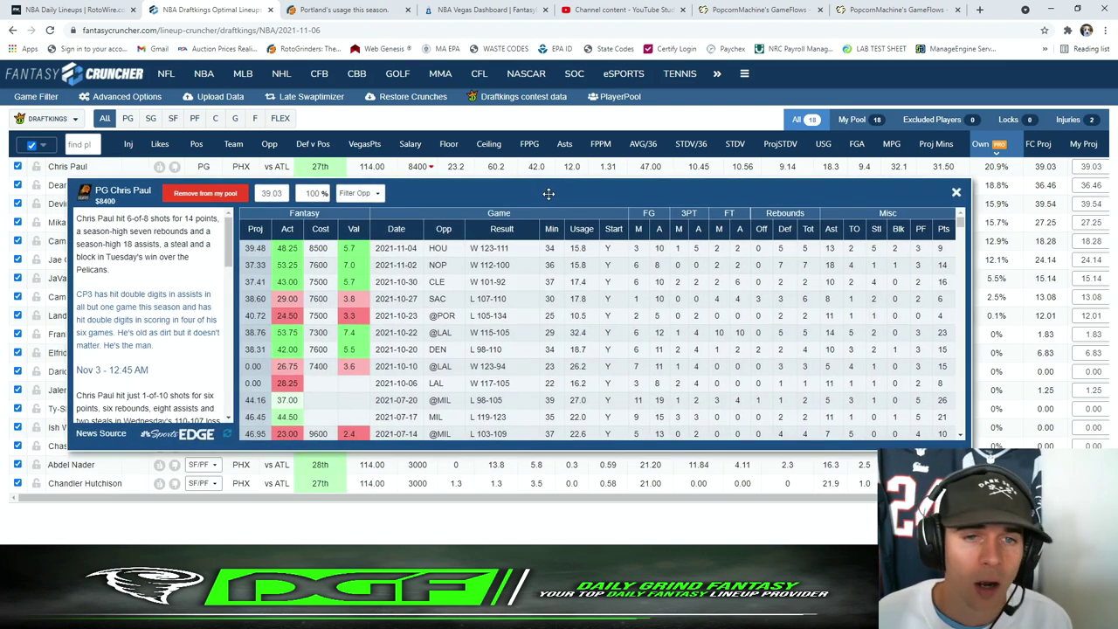
left_click(957, 192)
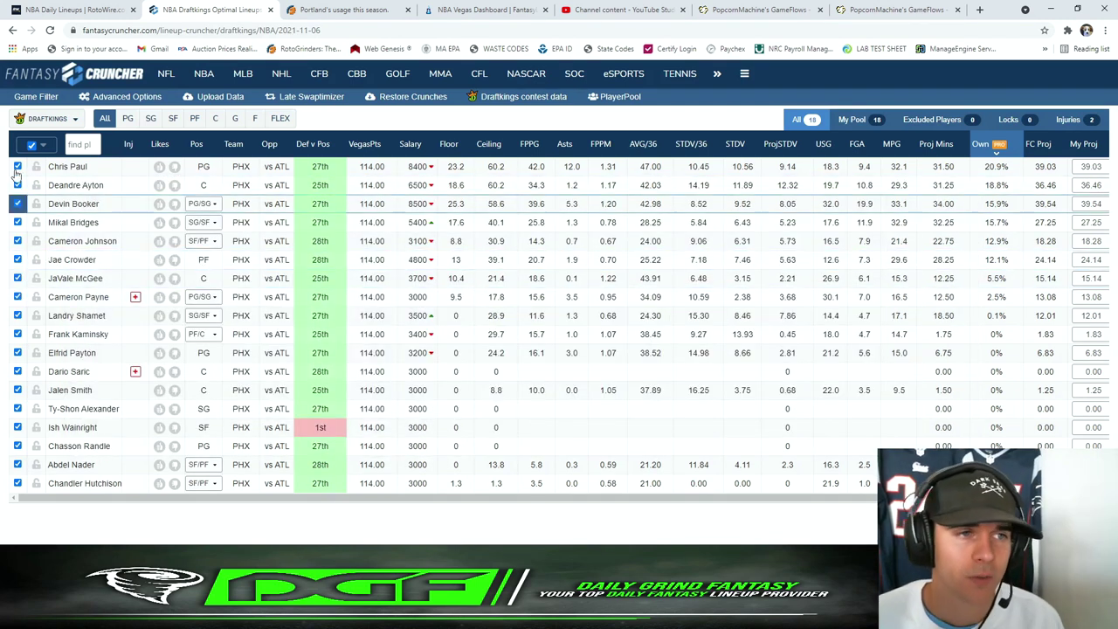
Switch the game filter from Phoenix back to Atlanta players
left_click(29, 98)
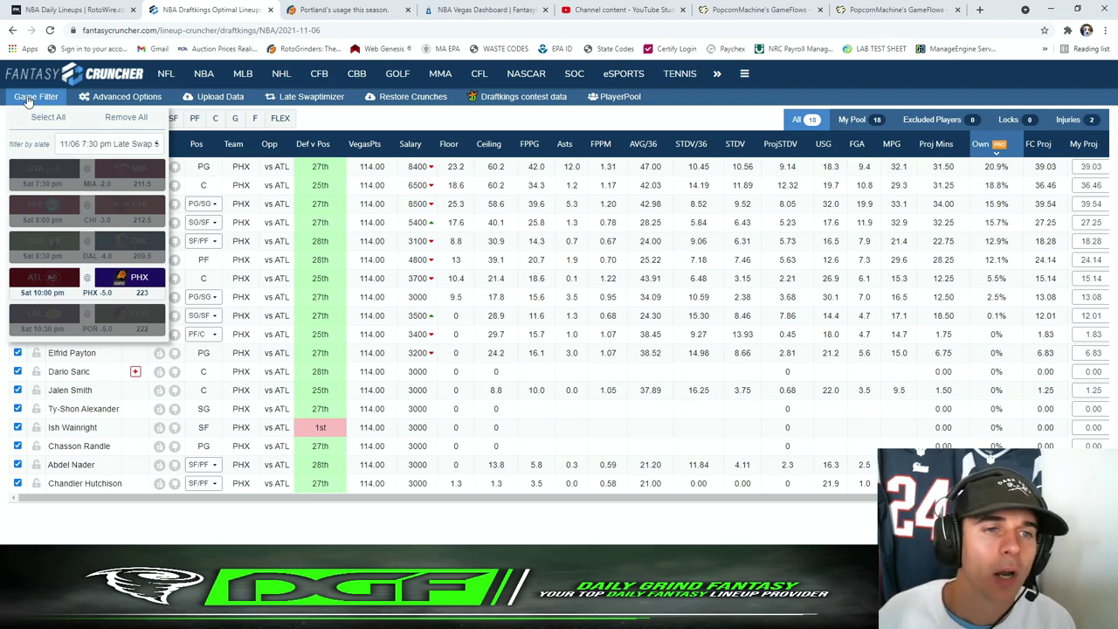
left_click(35, 96)
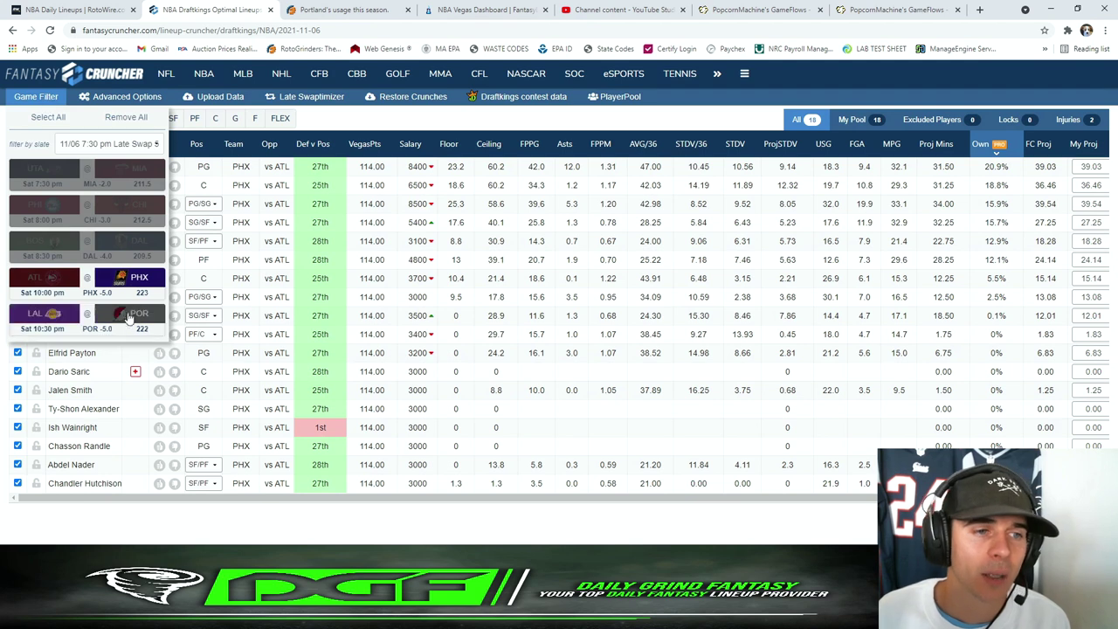
left_click(42, 277)
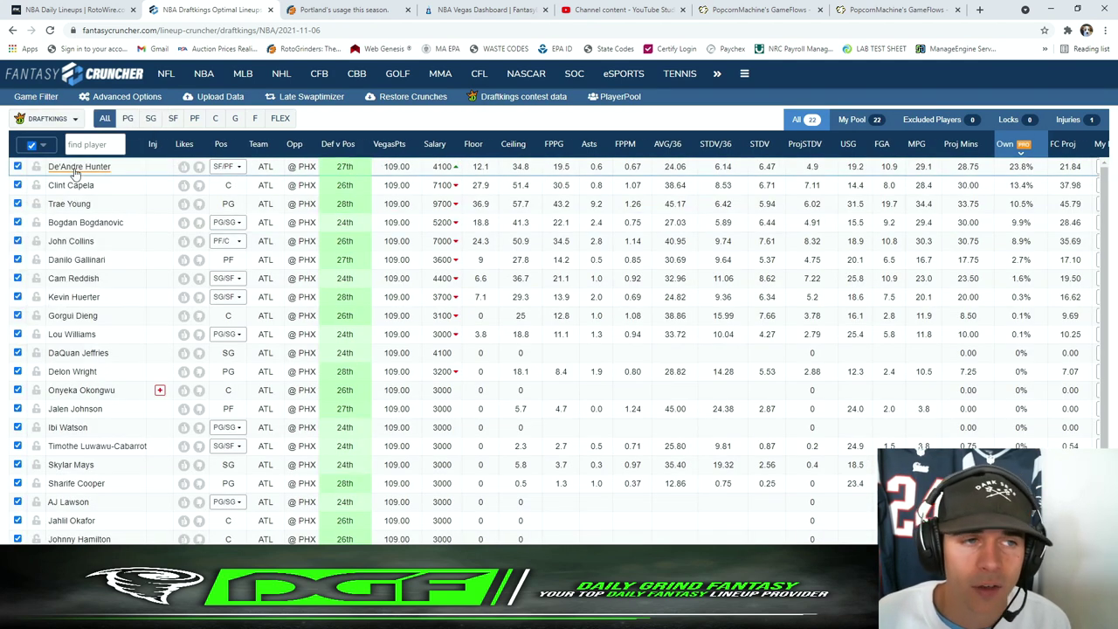
Change the game filter from Atlanta to Phoenix players and review Deandre Ayton's game log
left_click(35, 96)
left_click(56, 281)
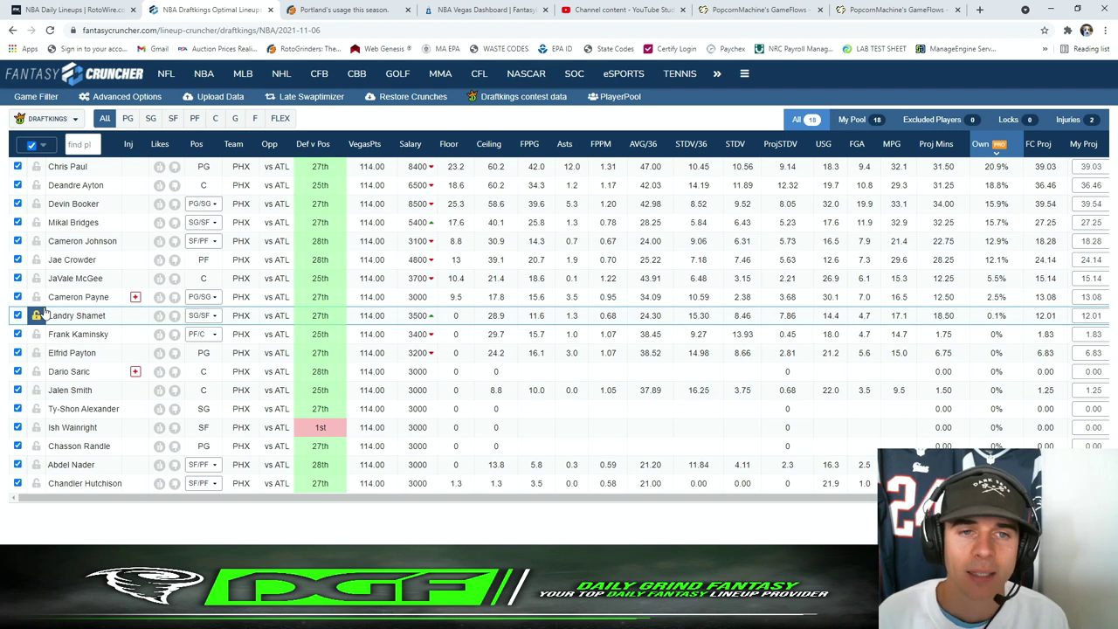
left_click(76, 186)
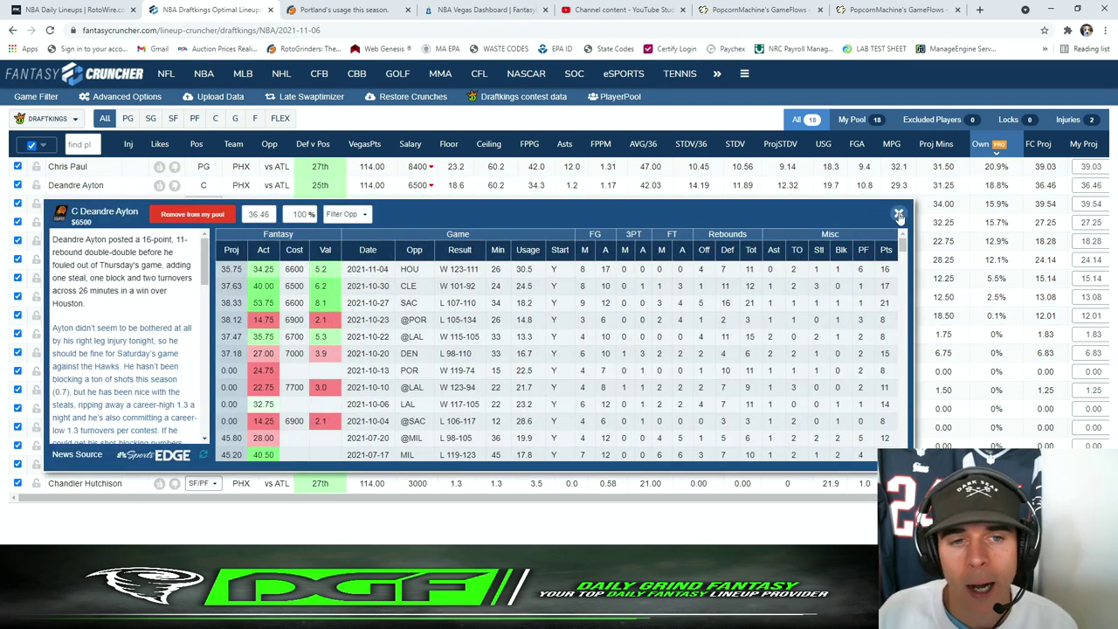
left_click(898, 214)
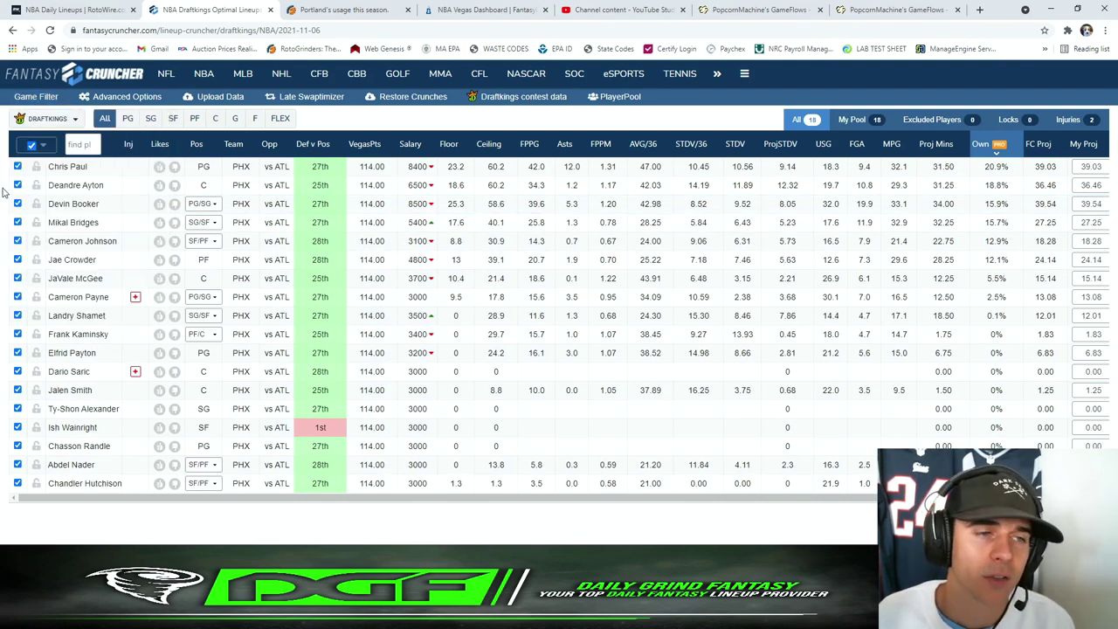
Filter the player list to the Lakers and inspect the russ and ad rows in the Excel usage calculator
mouse_move(36, 97)
left_click(122, 281)
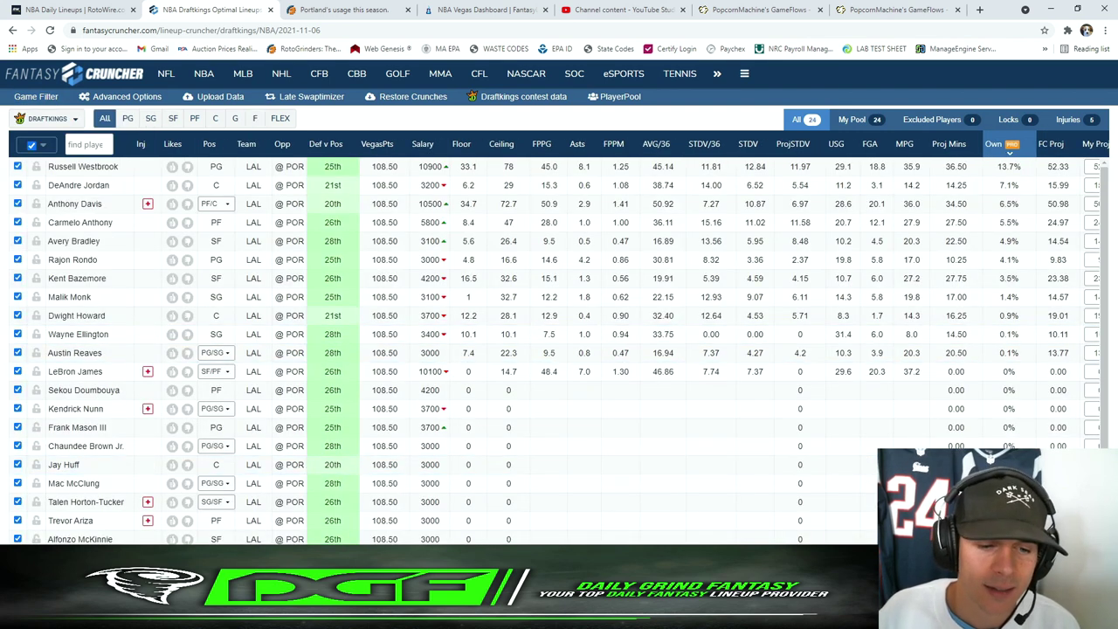
key("alt+Tab")
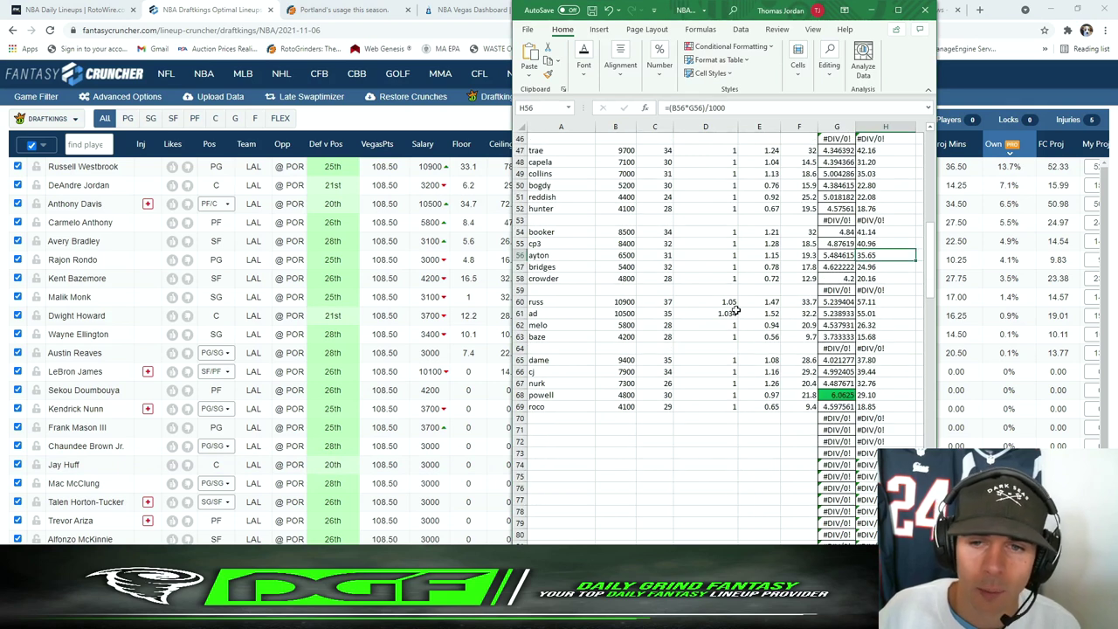
left_click(742, 303)
key("Left")
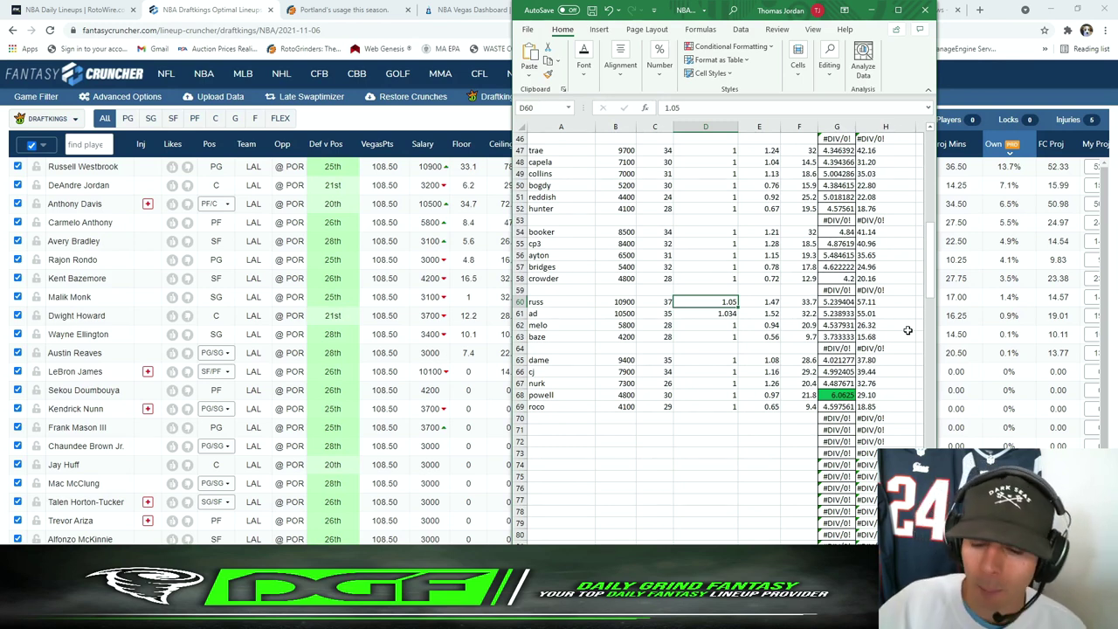
key("Right")
key("Right")
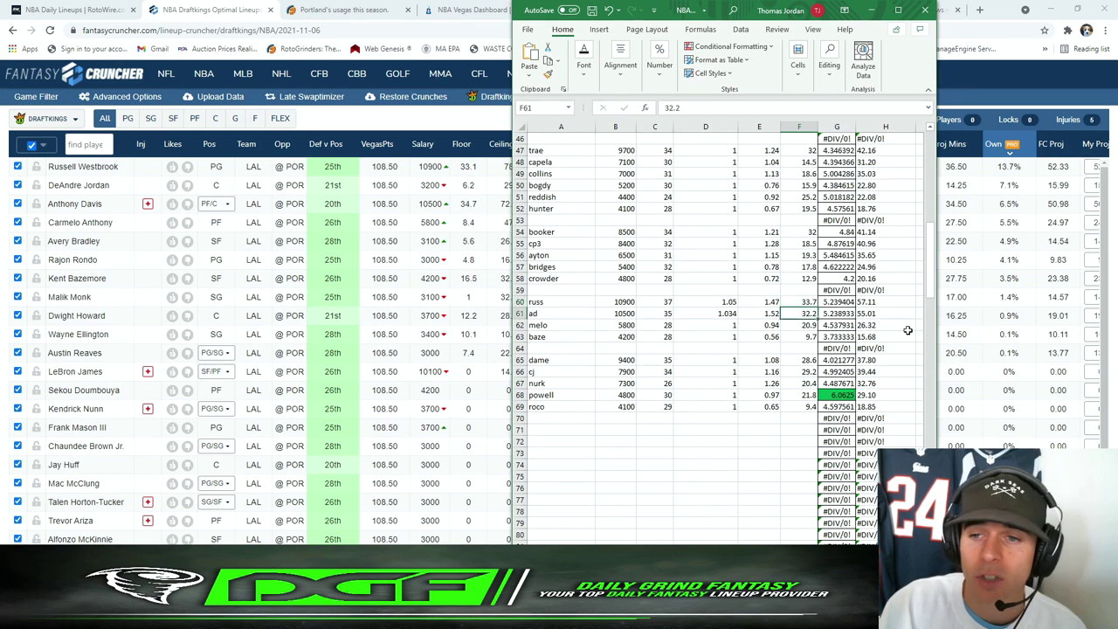
key("Right")
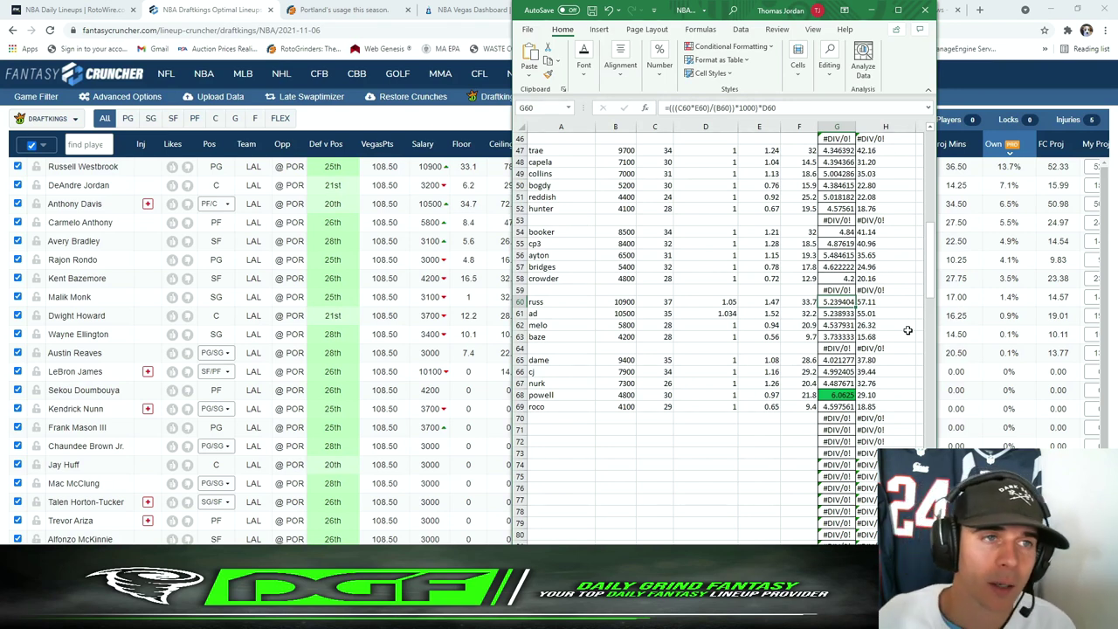
Return to the FantasyCruncher player list and change the game filter from the Lakers to Portland players
left_click(62, 10)
left_click(205, 10)
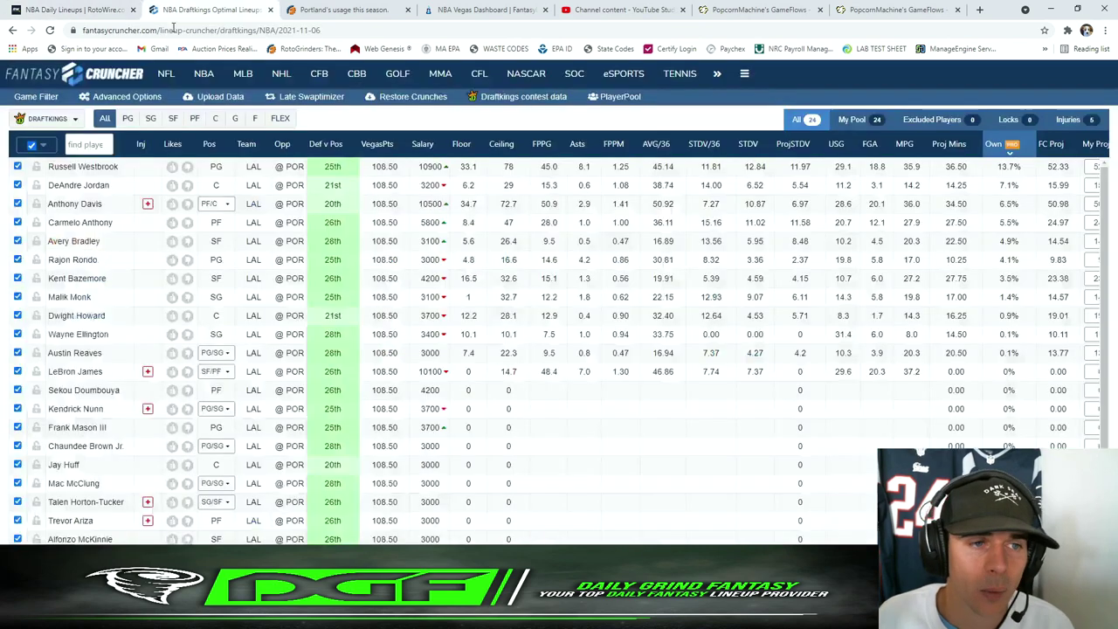
left_click(36, 96)
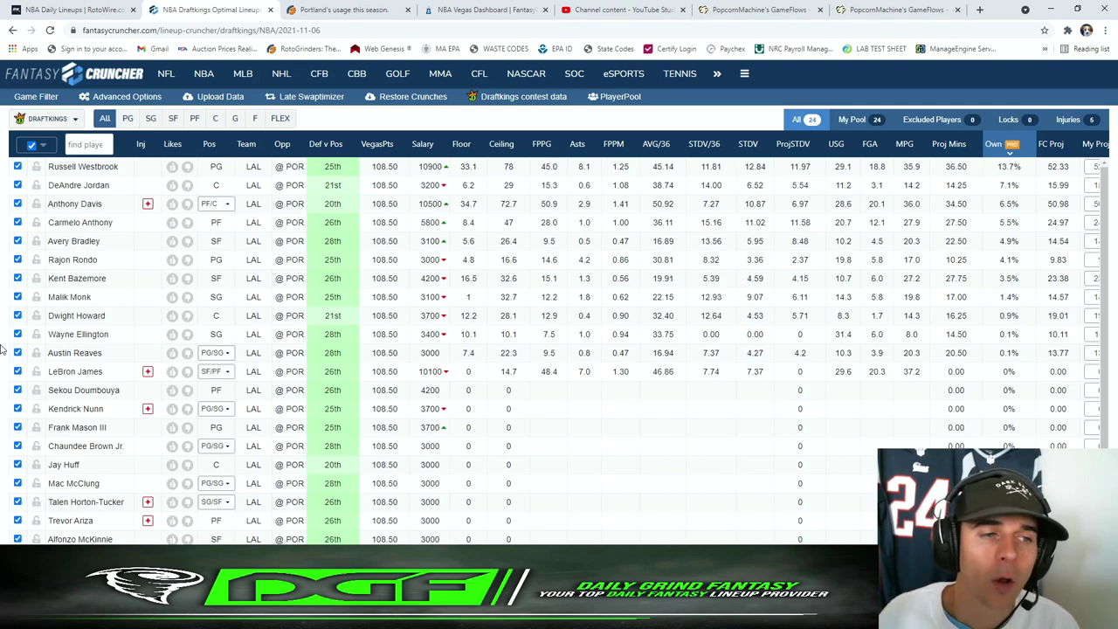
left_click(48, 97)
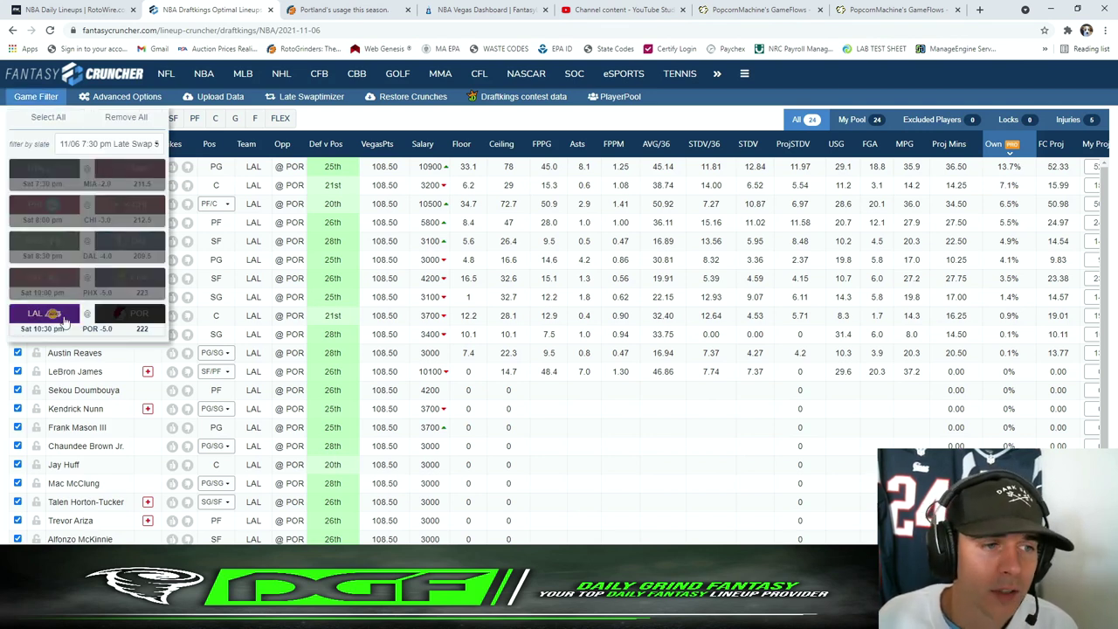
left_click(131, 315)
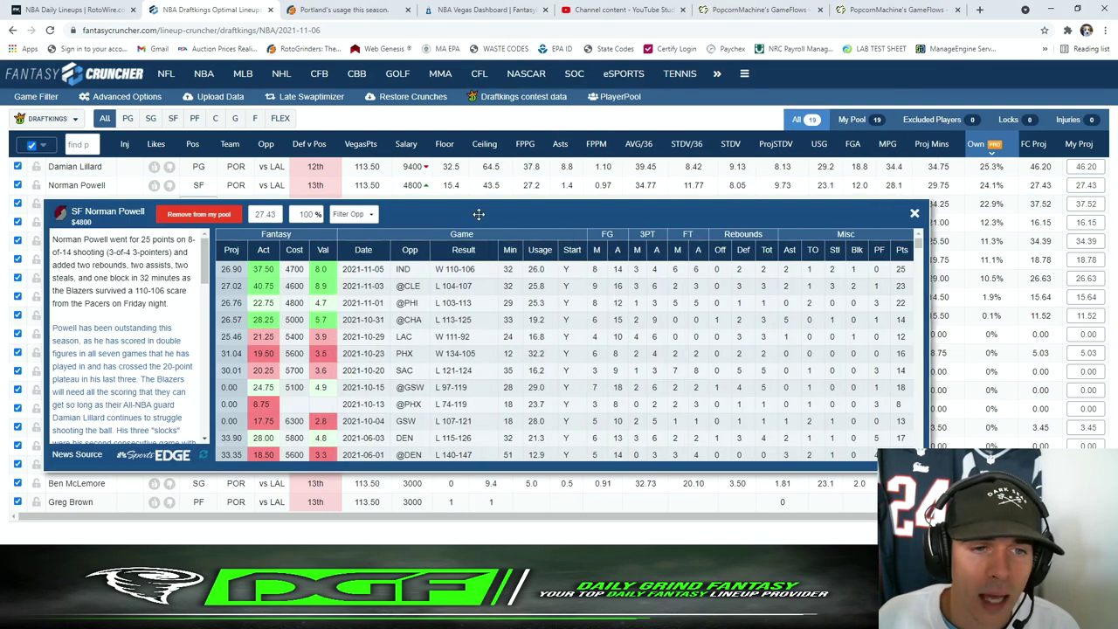
Review Norman Powell's game log, reopening it for a second look before closing it
left_click_drag(474, 214, 494, 212)
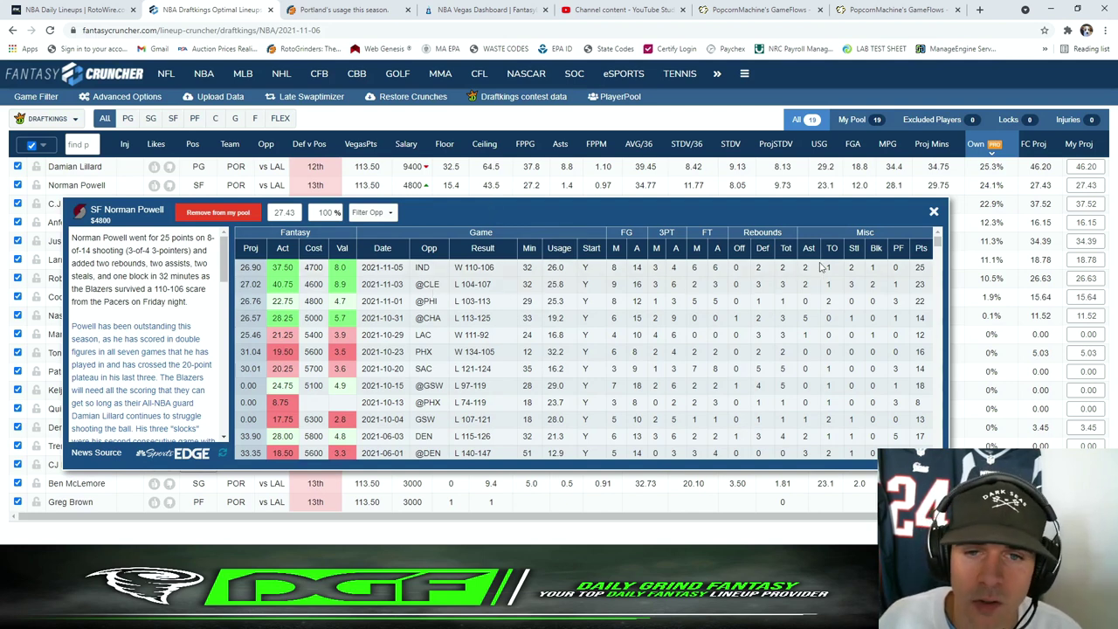
left_click(933, 211)
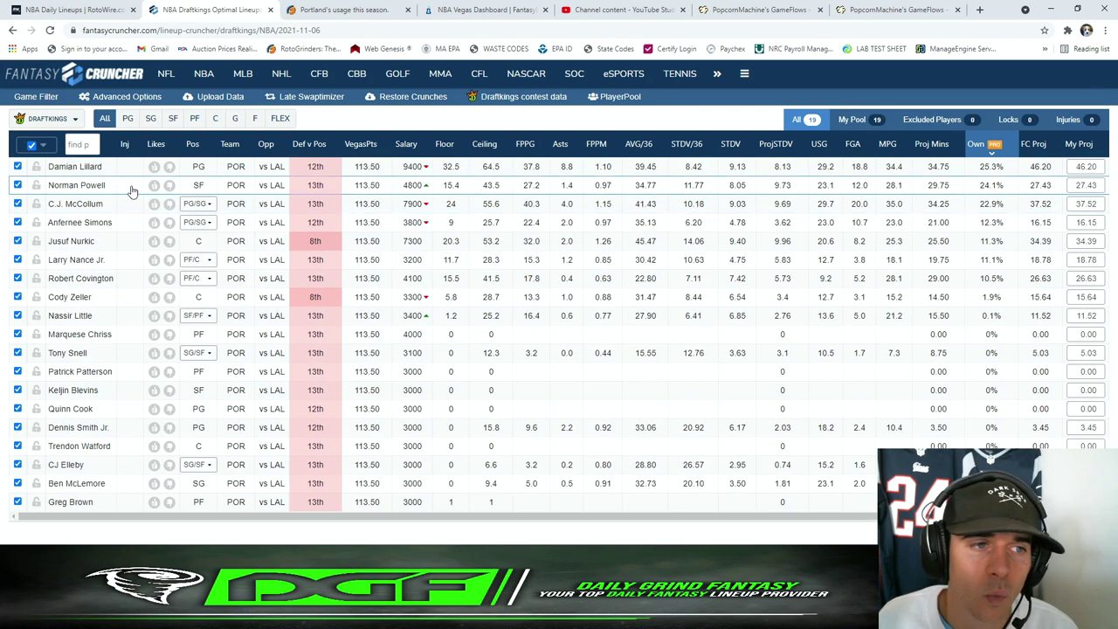
left_click(94, 186)
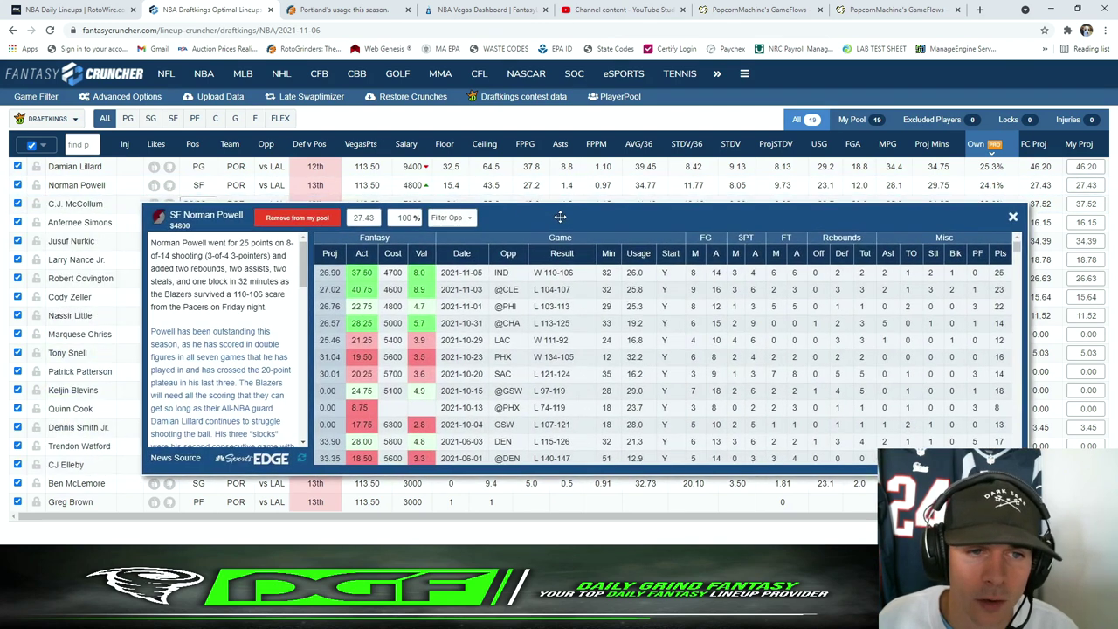
left_click(1013, 216)
Switch to the Excel usage calculator, inspect powell's value in cell G68 and look over the other players' rows
key("alt+Tab")
scroll(791, 406, "down", 1)
left_click(837, 358)
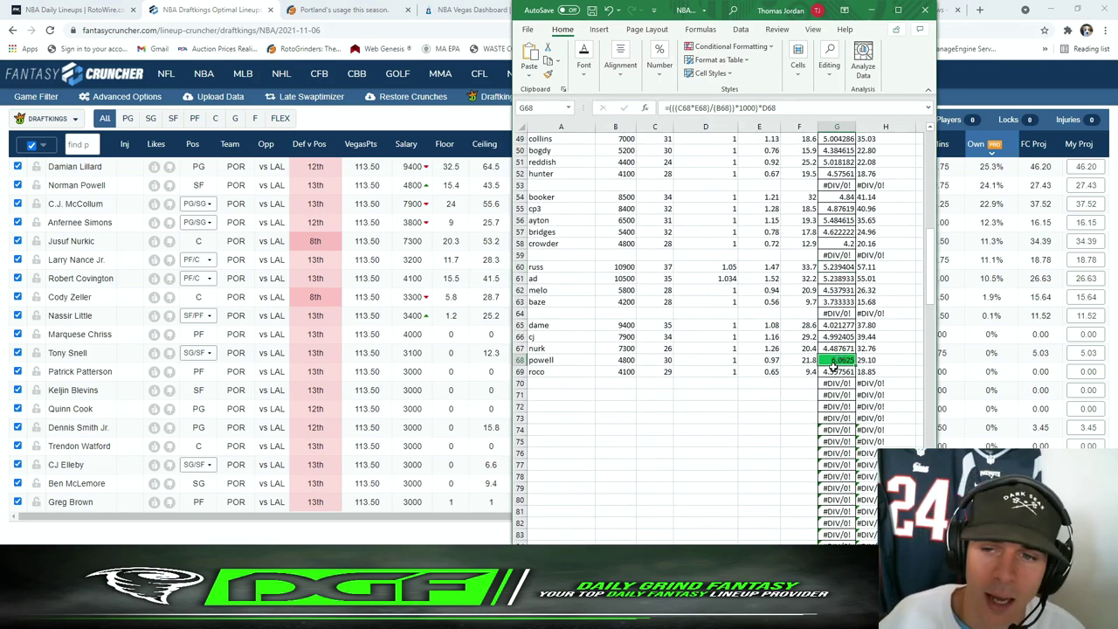
scroll(801, 345, "up", 15)
scroll(802, 345, "down", 20)
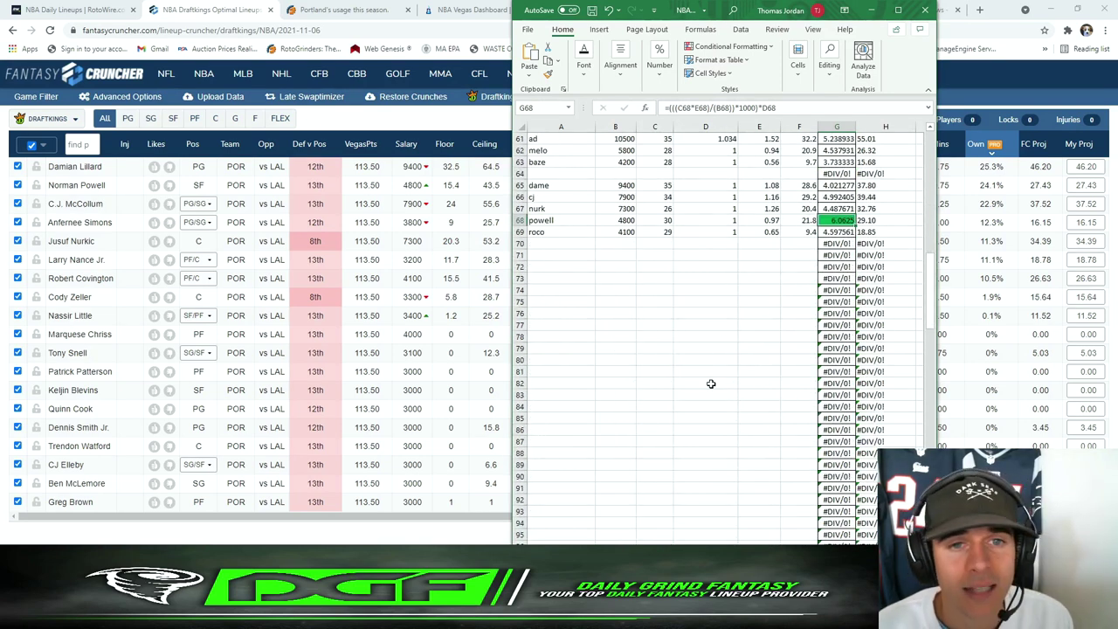
Return to FantasyCruncher and review Damian Lillard's game log
left_click(86, 168)
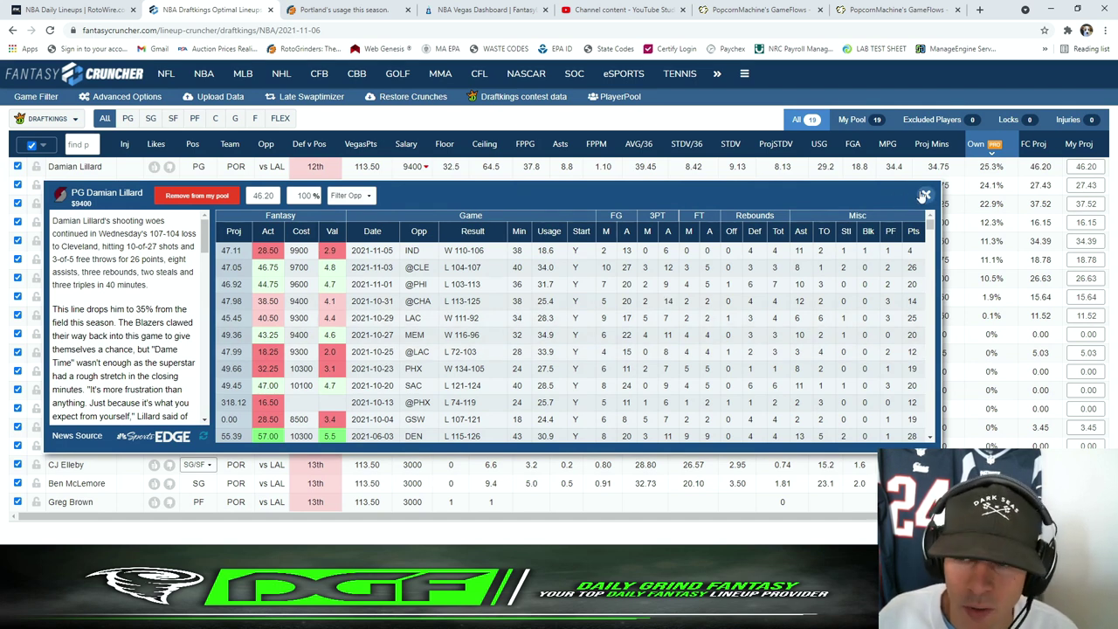
left_click(925, 196)
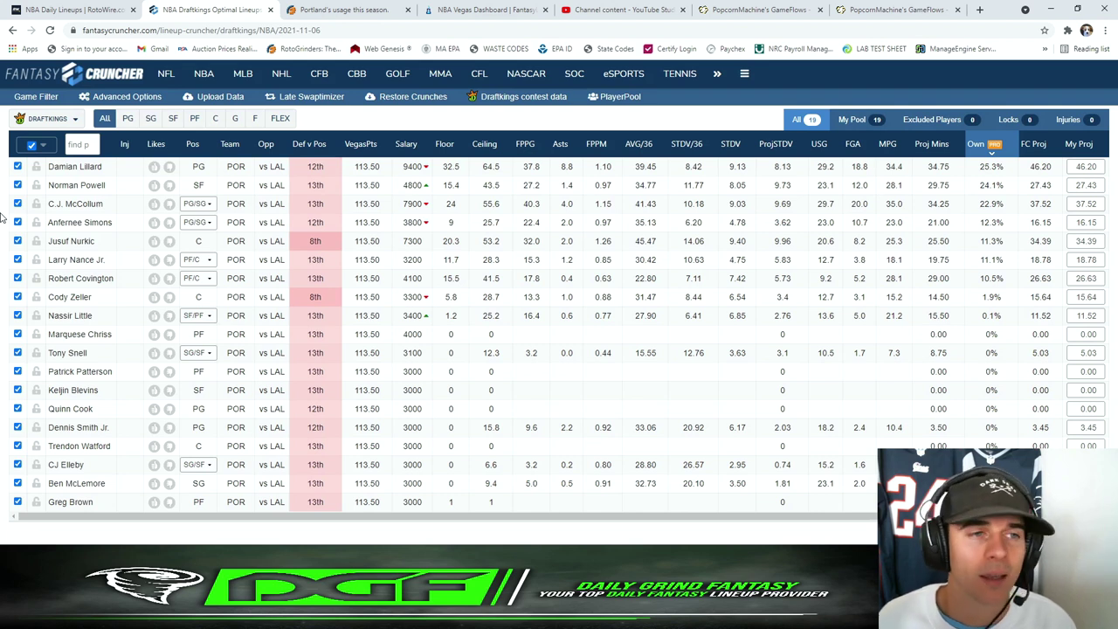
Reselect all games in the game filter to show the whole slate's players, and bring up the list of matchups
left_click(35, 97)
left_click(43, 120)
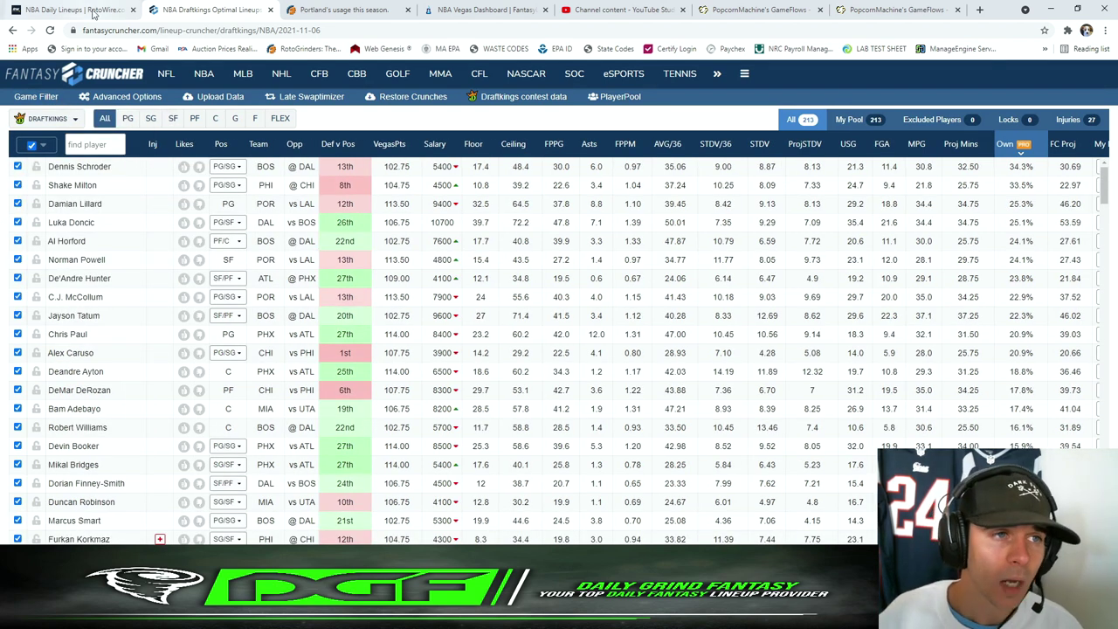
left_click(48, 97)
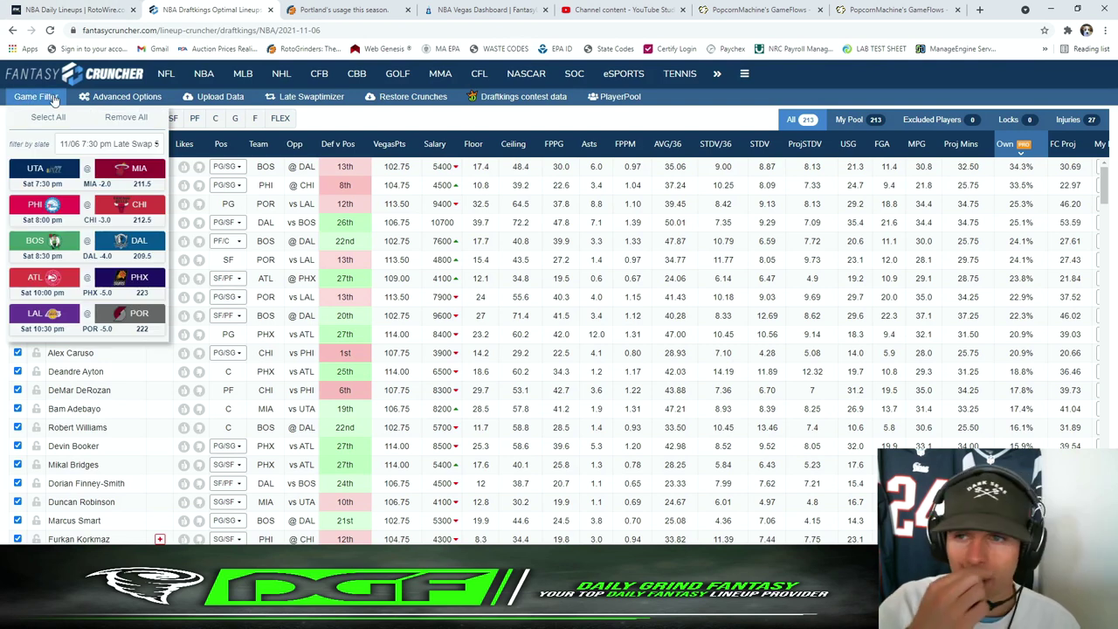
left_click(53, 97)
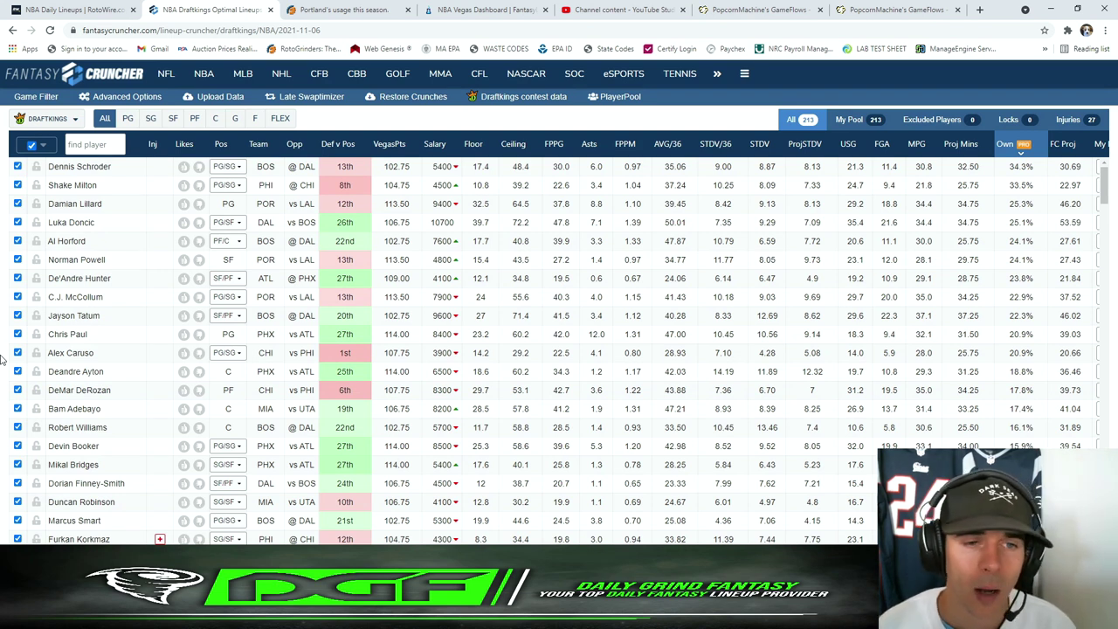
left_click(63, 101)
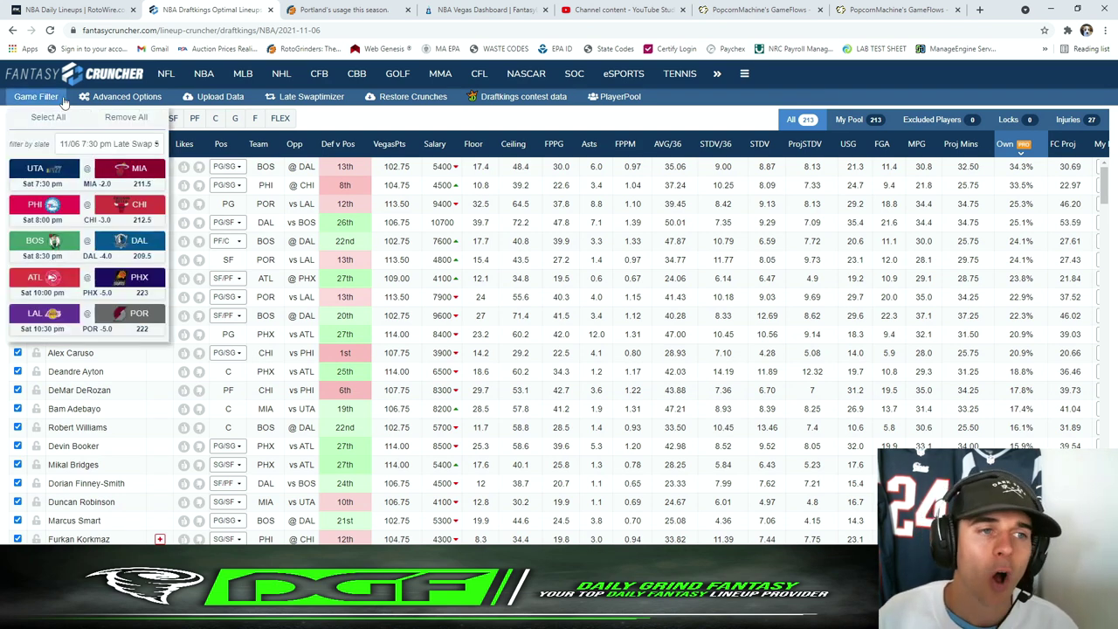